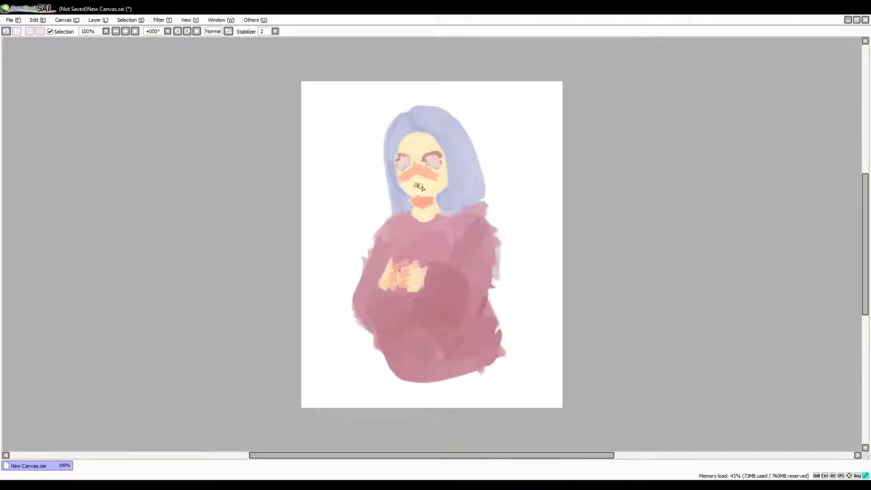
- Mirror the canvas view and darken the mouth on the figure's face
left_click(228, 31)
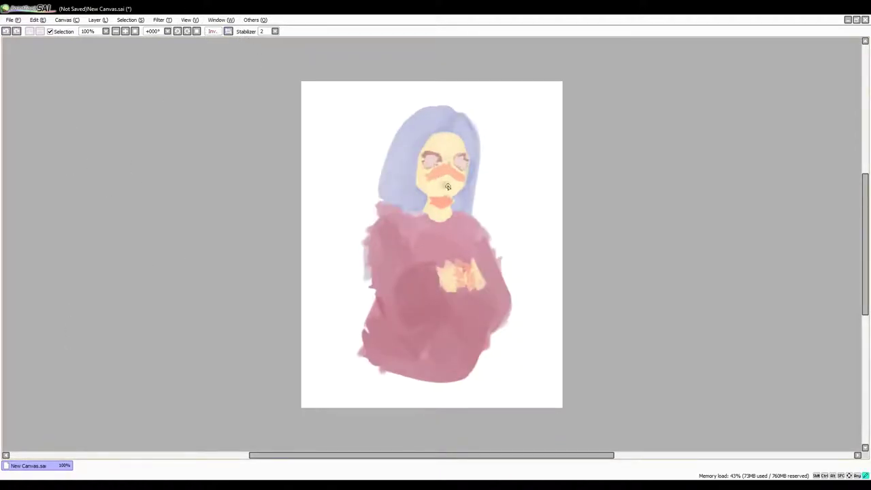
left_click(446, 184)
mouse_move(443, 175)
left_mouse_down()
mouse_move(453, 174)
mouse_move(424, 169)
mouse_move(465, 173)
mouse_move(422, 173)
left_mouse_up()
key("ctrl+z")
key("ctrl+z")
key("ctrl+z")
key("ctrl+z")
left_click_drag(438, 134, 413, 193)
key("ctrl+z")
left_click_drag(436, 134, 418, 173)
key("ctrl+z")
- Return the view to unmirrored and paint brown eyebrows and a brown nose on the face
left_click(213, 32)
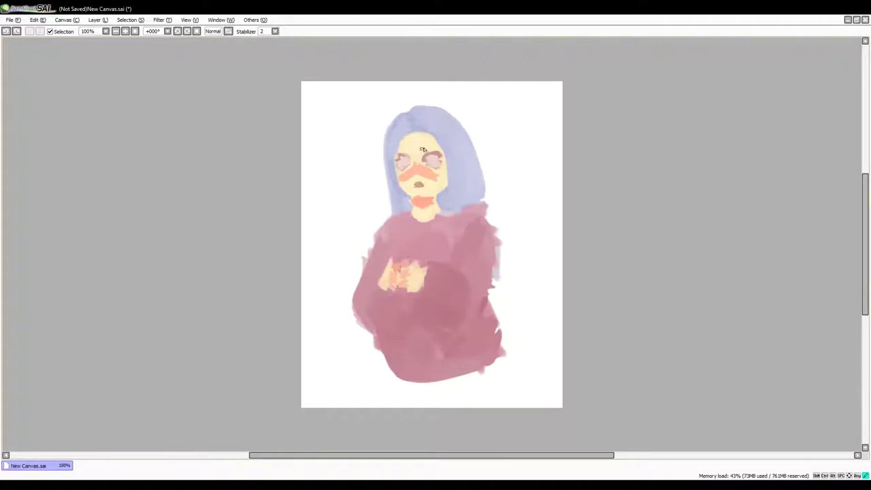
left_click_drag(422, 149, 437, 147)
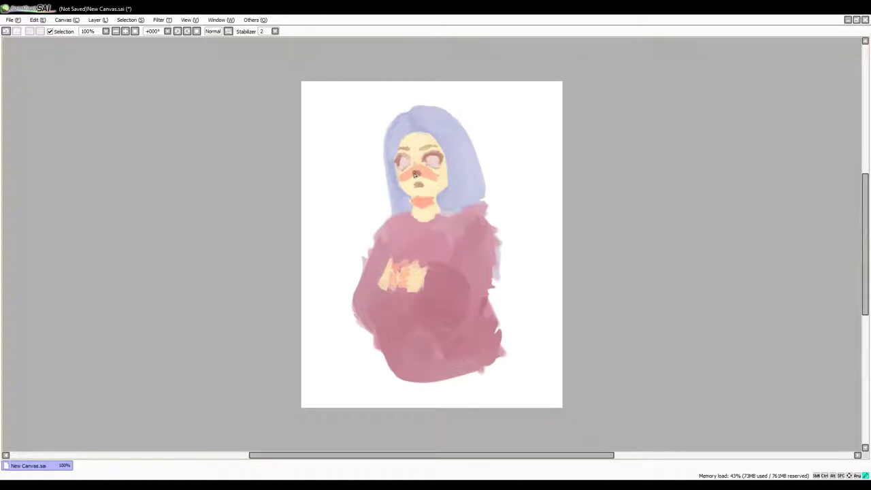
- Check the drawing mirrored and paint darker lines separating the fingers of the clasped hands
left_click(228, 32)
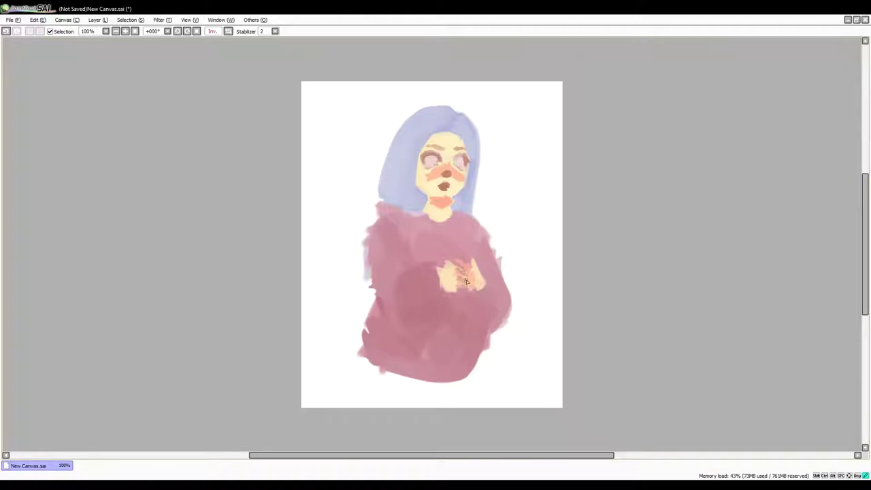
key("ctrl+z")
mouse_move(463, 287)
left_mouse_down()
mouse_move(471, 288)
mouse_move(479, 268)
left_mouse_up()
key("ctrl+z")
left_click(228, 31)
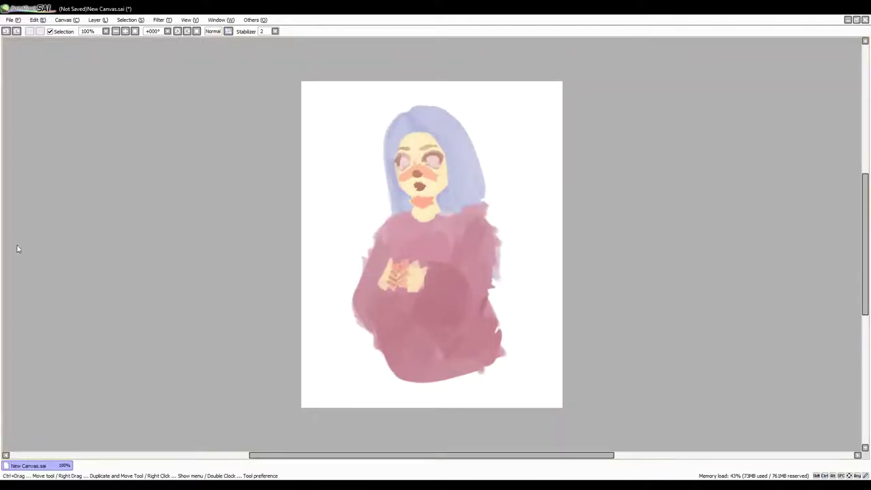
- Paint a wide, lighter mauve collar on the sweater around the neck
mouse_move(433, 242)
left_mouse_down()
mouse_move(409, 236)
mouse_move(443, 220)
mouse_move(427, 239)
mouse_move(407, 228)
mouse_move(434, 235)
mouse_move(470, 214)
mouse_move(457, 202)
mouse_move(477, 203)
mouse_move(449, 211)
mouse_move(467, 206)
mouse_move(452, 204)
mouse_move(457, 192)
mouse_move(439, 230)
mouse_move(410, 223)
left_mouse_up()
key("ctrl+z")
mouse_move(446, 201)
left_mouse_down()
mouse_move(453, 212)
mouse_move(402, 219)
mouse_move(408, 204)
left_mouse_up()
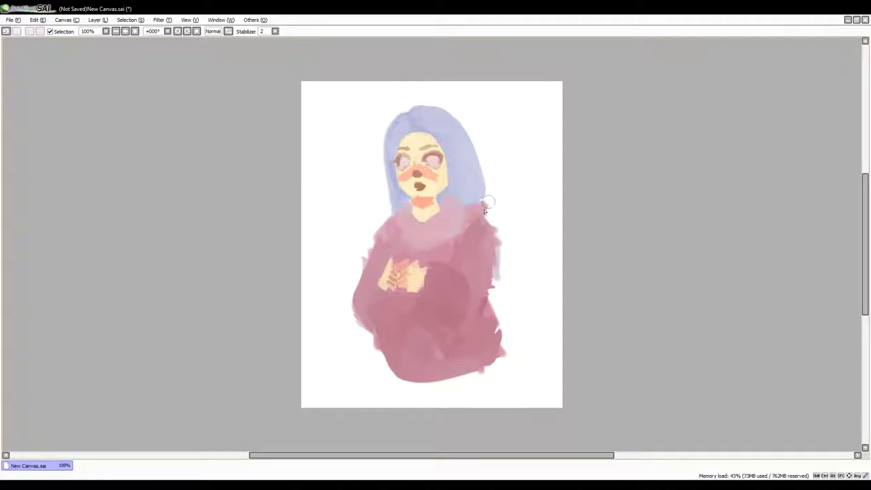
- Trim the outer edge of the hair to give the head a narrower, smoother outline
mouse_move(477, 136)
left_mouse_down()
mouse_move(508, 222)
mouse_move(439, 103)
mouse_move(474, 115)
mouse_move(470, 136)
left_mouse_up()
key("ctrl+z")
key("ctrl+z")
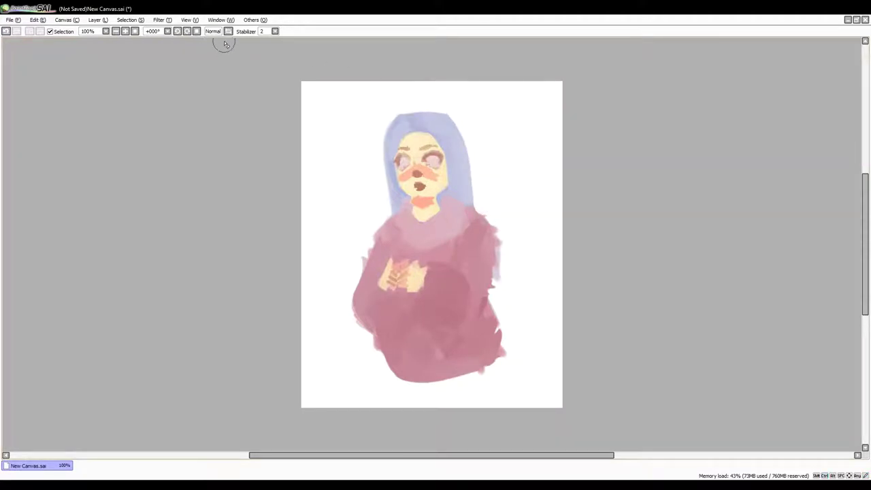
- In the mirrored view, paint brighter pink areas on the sweater's chest, forearms and lower body
left_click(228, 31)
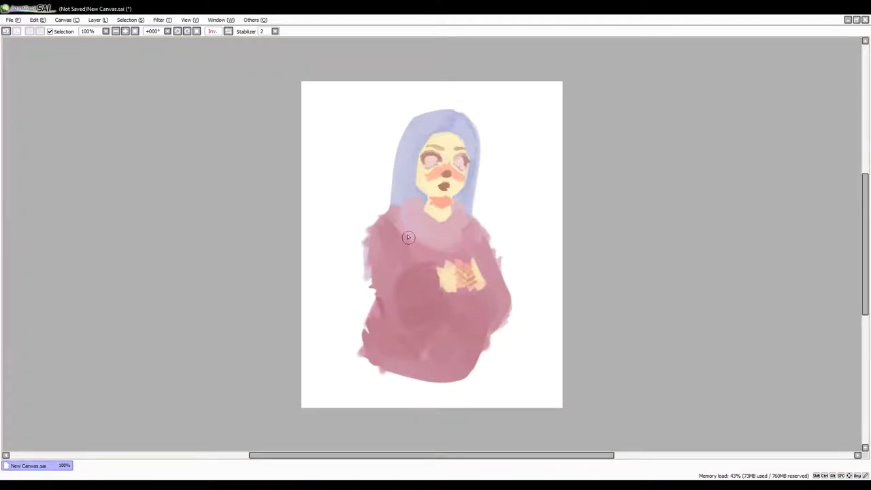
mouse_move(409, 237)
left_mouse_down()
mouse_move(430, 240)
mouse_move(413, 257)
mouse_move(476, 233)
left_mouse_up()
mouse_move(422, 320)
left_mouse_down()
mouse_move(416, 284)
mouse_move(400, 289)
left_mouse_up()
mouse_move(397, 347)
left_mouse_down()
mouse_move(458, 344)
mouse_move(413, 354)
left_mouse_up()
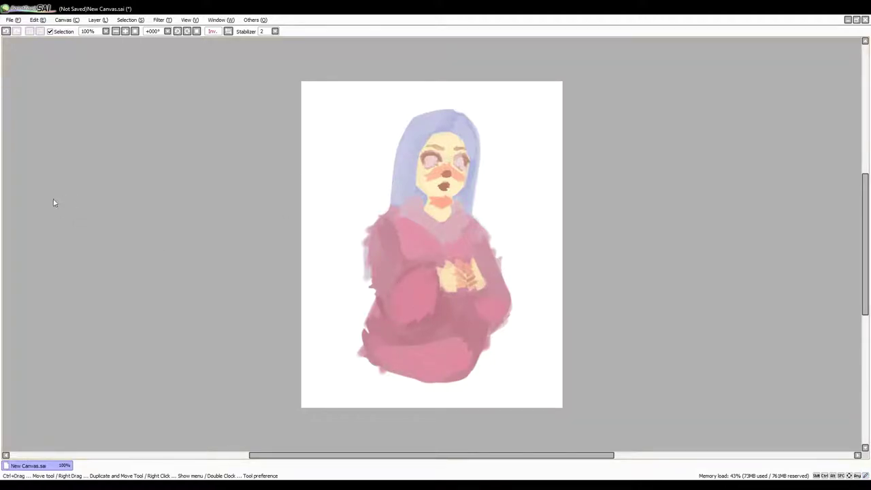
- Erase the ragged sides of the sweater below the elbows to narrow the waist
mouse_move(366, 306)
left_mouse_down()
mouse_move(389, 384)
mouse_move(473, 345)
mouse_move(359, 385)
left_mouse_up()
left_click_drag(484, 336, 495, 370)
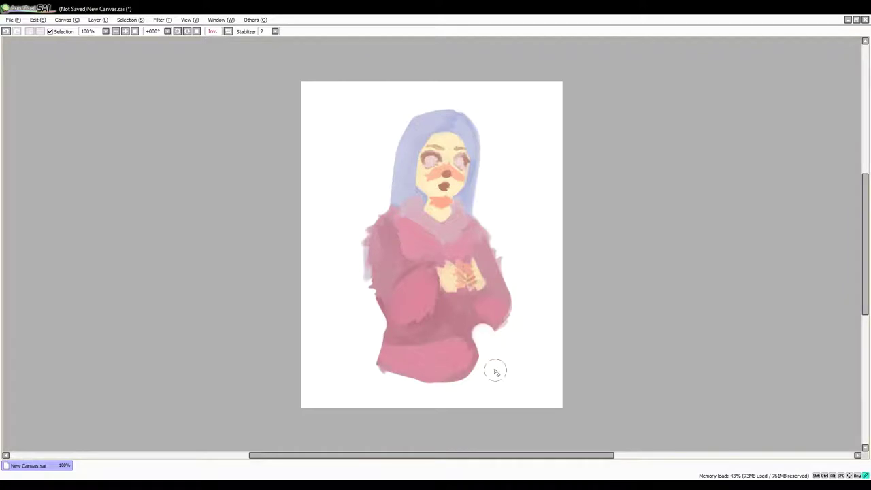
key("h")
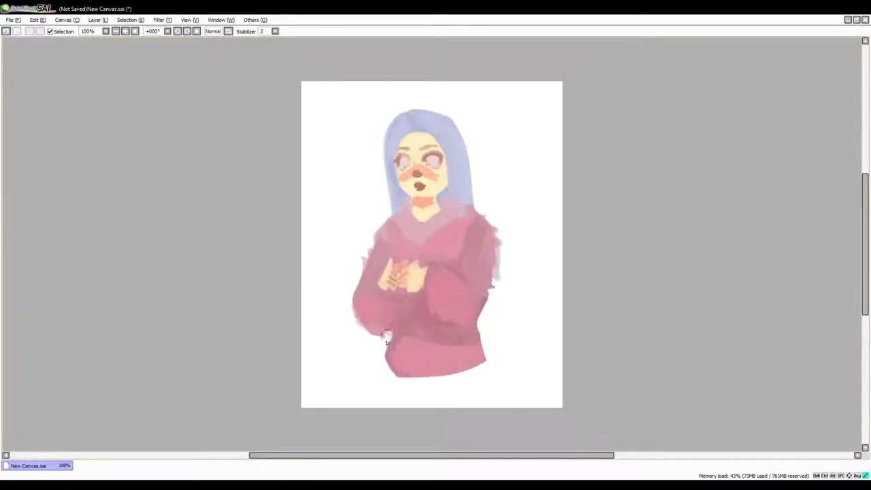
- Paint lighter pink along both sides and the bottom corner of the sweater to widen its lower body again
mouse_move(389, 336)
left_mouse_down()
mouse_move(414, 352)
mouse_move(391, 362)
left_mouse_up()
left_click_drag(478, 323, 483, 370)
left_click_drag(397, 340, 391, 365)
left_click_drag(453, 371, 482, 373)
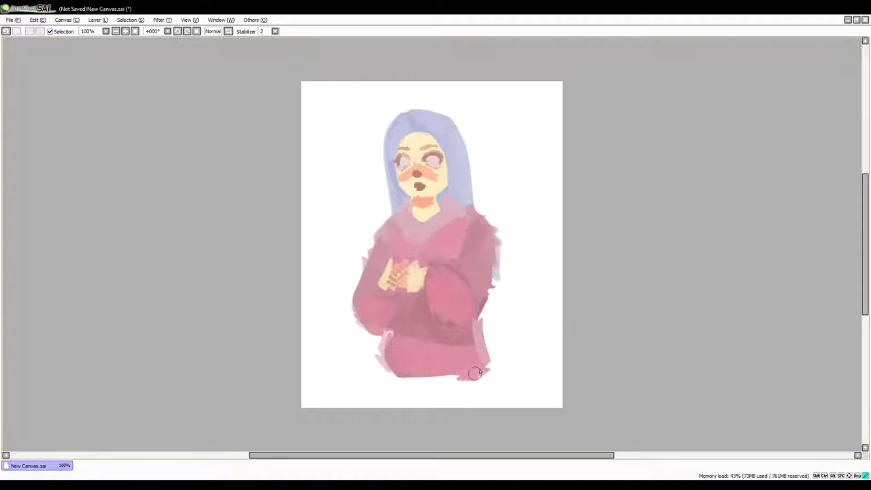
mouse_move(480, 340)
left_mouse_down()
mouse_move(475, 320)
mouse_move(480, 351)
mouse_move(473, 328)
mouse_move(487, 293)
left_mouse_up()
left_click(17, 32)
left_click_drag(386, 332, 391, 367)
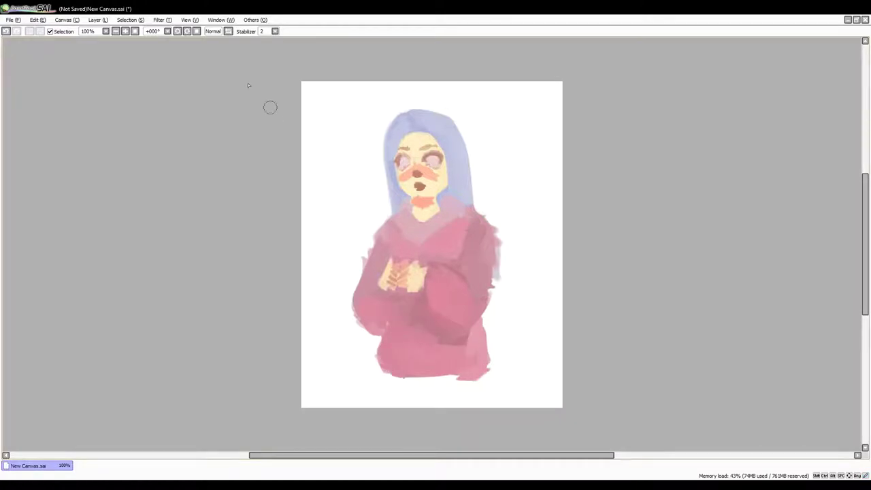
- In the mirrored view, blend pink over the collar and the upper sleeves of the sweater
left_click(228, 32)
mouse_move(407, 206)
left_mouse_down()
mouse_move(445, 245)
mouse_move(411, 215)
left_mouse_up()
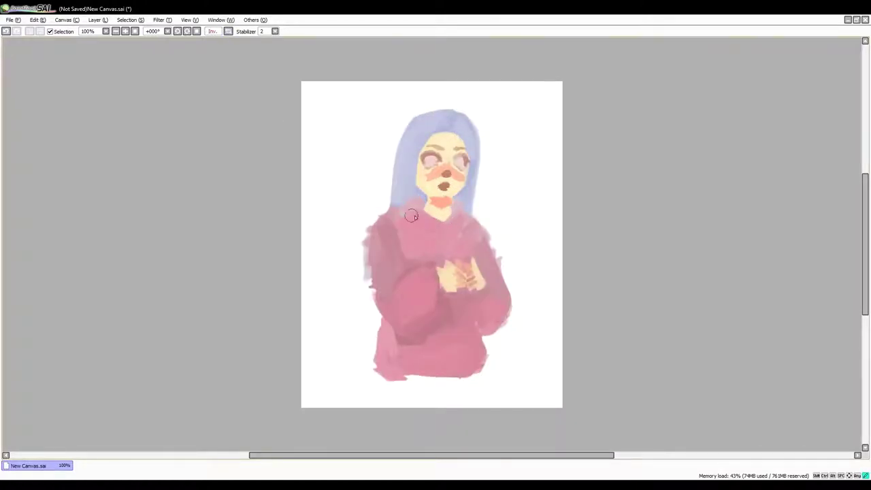
mouse_move(372, 262)
left_mouse_down()
mouse_move(379, 286)
mouse_move(381, 245)
left_mouse_up()
mouse_move(485, 257)
left_mouse_down()
mouse_move(494, 276)
mouse_move(518, 276)
mouse_move(503, 294)
left_mouse_up()
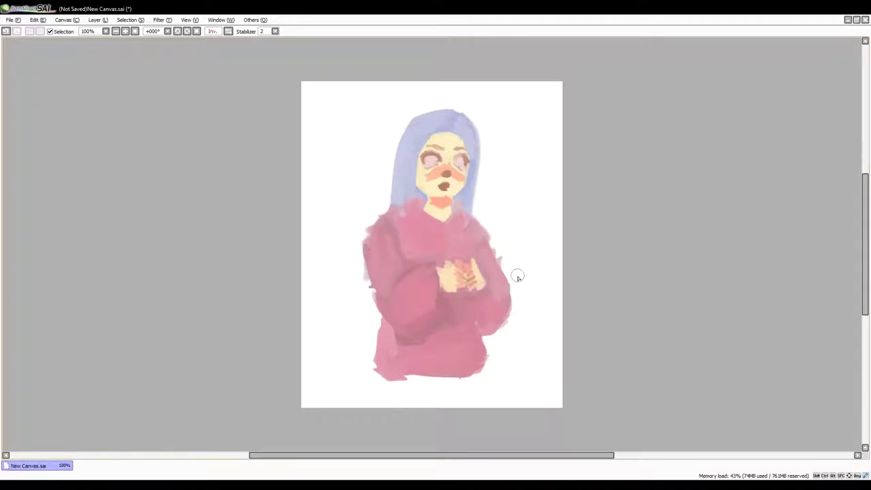
- Paint dark shadows beneath both forearms and a darker hem band along the bottom of the sweater
key("ctrl+z")
mouse_move(503, 279)
left_mouse_down()
mouse_move(489, 323)
mouse_move(503, 296)
mouse_move(483, 303)
mouse_move(492, 272)
mouse_move(488, 292)
mouse_move(499, 311)
mouse_move(470, 310)
mouse_move(511, 315)
mouse_move(459, 312)
mouse_move(505, 292)
mouse_move(465, 307)
mouse_move(477, 320)
mouse_move(501, 311)
mouse_move(494, 333)
left_mouse_up()
key("ctrl+z")
mouse_move(509, 296)
left_mouse_down()
mouse_move(489, 333)
mouse_move(458, 331)
mouse_move(443, 317)
mouse_move(391, 330)
mouse_move(434, 328)
mouse_move(410, 339)
left_mouse_up()
mouse_move(440, 264)
left_mouse_down()
mouse_move(458, 336)
mouse_move(452, 294)
mouse_move(434, 270)
mouse_move(463, 327)
mouse_move(469, 289)
left_mouse_up()
key("ctrl+z")
mouse_move(405, 365)
left_mouse_down()
mouse_move(471, 373)
mouse_move(401, 376)
mouse_move(473, 372)
mouse_move(480, 358)
mouse_move(412, 384)
mouse_move(482, 370)
mouse_move(400, 380)
mouse_move(477, 373)
mouse_move(383, 369)
mouse_move(403, 377)
mouse_move(392, 383)
mouse_move(471, 363)
left_mouse_up()
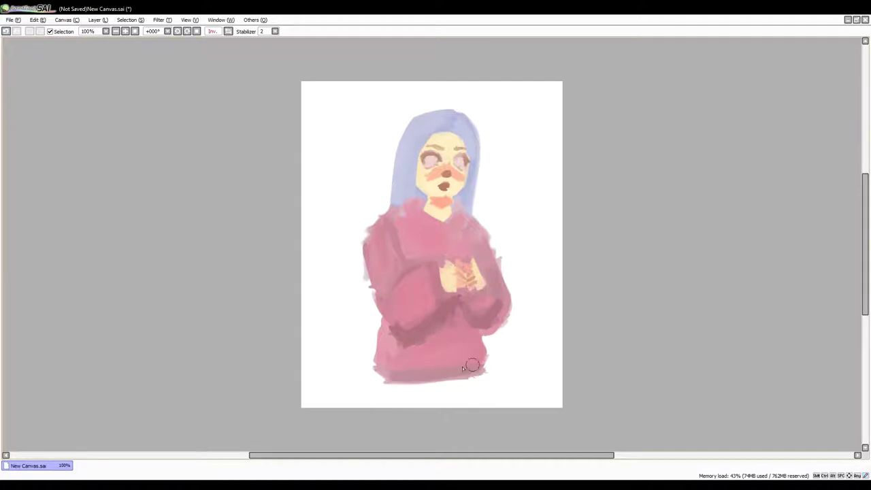
- Return to the unmirrored view and erase the stray paint outside both sleeves to sharpen the elbows
left_click(229, 32)
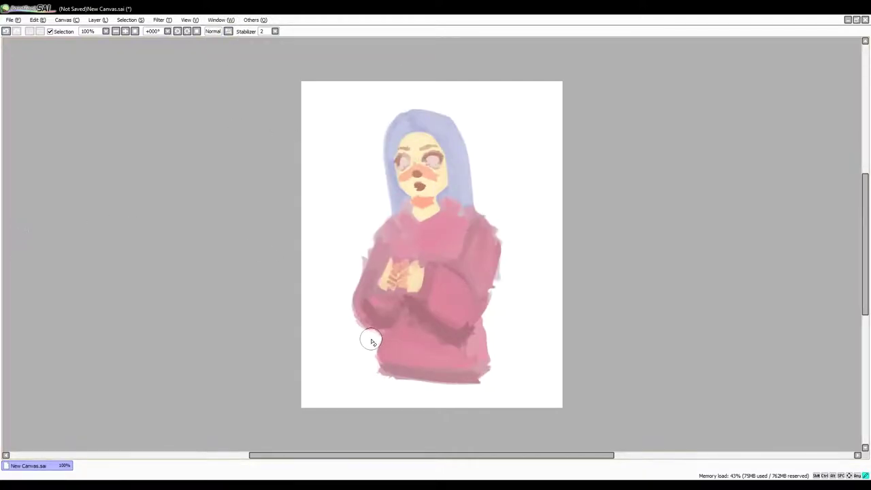
left_click_drag(350, 310, 376, 343)
left_click_drag(353, 278, 349, 298)
left_click_drag(496, 271, 493, 287)
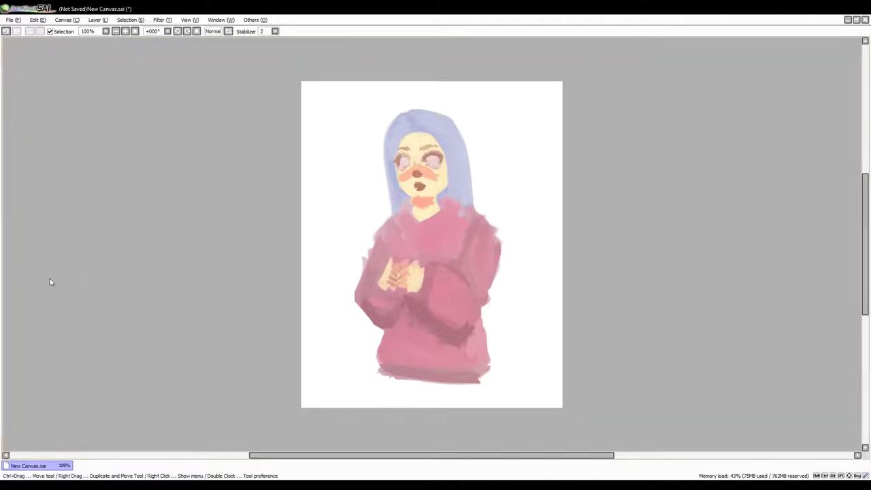
- Deepen the shadow under the larger forearm and repaint the forearm and sweater side in lighter pink
mouse_move(445, 285)
left_mouse_down()
mouse_move(465, 313)
mouse_move(486, 284)
mouse_move(464, 326)
mouse_move(478, 313)
mouse_move(463, 321)
mouse_move(439, 313)
mouse_move(458, 329)
left_mouse_up()
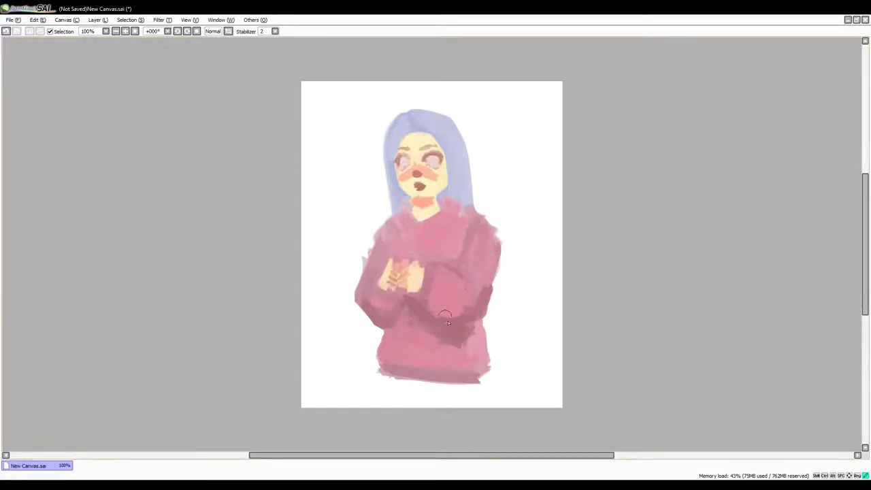
mouse_move(467, 334)
left_mouse_down()
mouse_move(435, 336)
mouse_move(453, 345)
mouse_move(466, 333)
mouse_move(440, 308)
left_mouse_up()
mouse_move(477, 345)
left_mouse_down()
mouse_move(478, 294)
mouse_move(472, 300)
mouse_move(490, 282)
mouse_move(477, 313)
mouse_move(486, 293)
mouse_move(476, 279)
mouse_move(451, 291)
mouse_move(441, 264)
mouse_move(443, 226)
mouse_move(479, 239)
mouse_move(478, 262)
left_mouse_up()
- Rework the elbow outlines and sleeve shading in the mirrored view
left_click(228, 32)
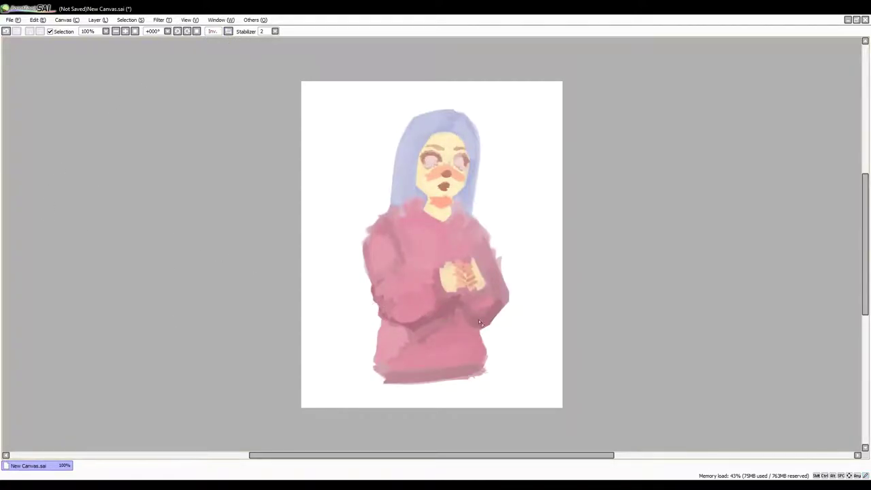
key("ctrl+z")
mouse_move(371, 296)
left_mouse_down()
mouse_move(404, 330)
mouse_move(358, 298)
mouse_move(380, 317)
left_mouse_up()
key("ctrl+z")
mouse_move(501, 311)
left_mouse_down()
mouse_move(478, 328)
mouse_move(503, 316)
mouse_move(480, 325)
mouse_move(500, 321)
mouse_move(481, 331)
mouse_move(495, 347)
left_mouse_up()
key("ctrl+z")
- Paint fold lines on the sleeves and rework the shading on the smaller forearm in the unmirrored view
left_click(228, 31)
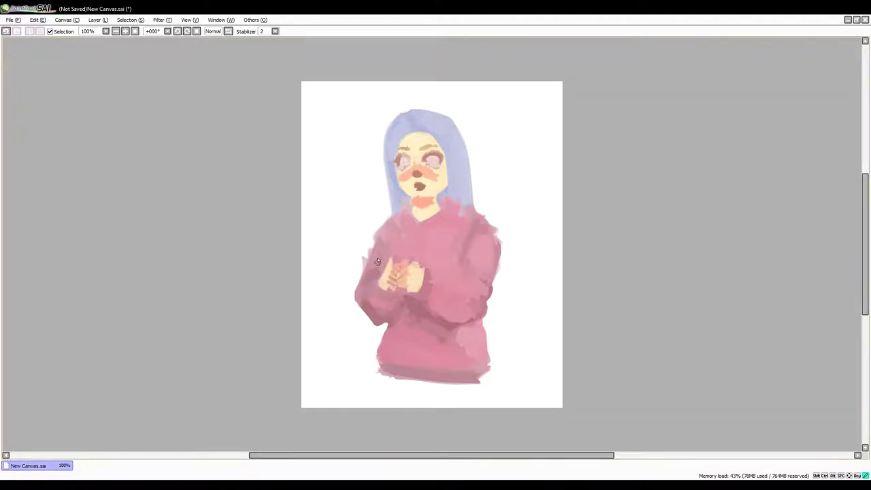
key("ctrl+z")
mouse_move(360, 285)
left_mouse_down()
mouse_move(364, 306)
mouse_move(383, 315)
left_mouse_up()
left_click_drag(436, 221, 436, 222)
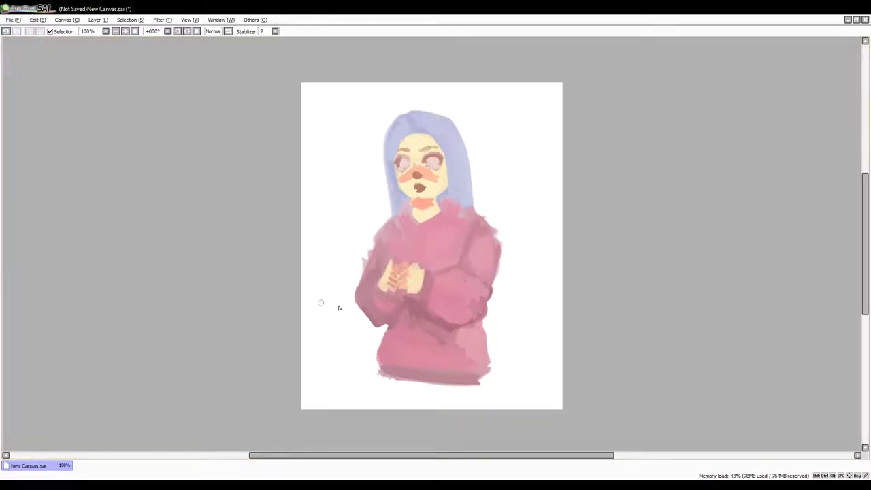
left_click_drag(368, 296, 374, 296)
left_click_drag(368, 293, 375, 313)
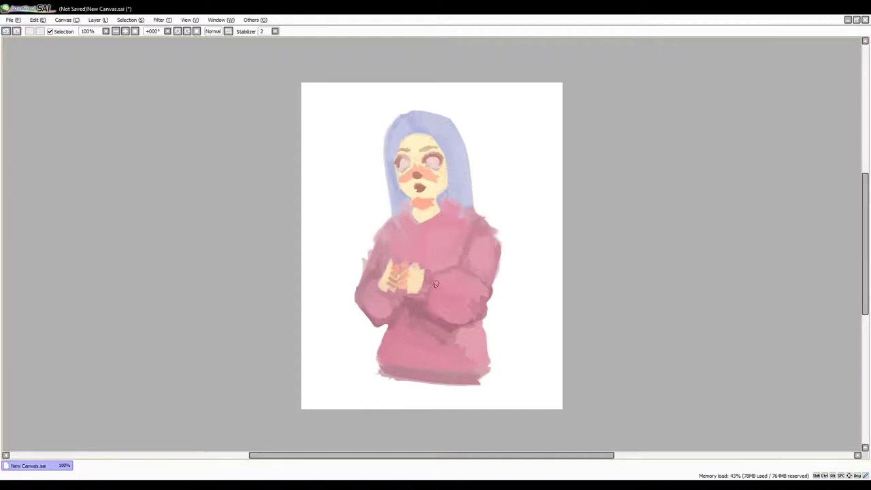
- Add short ribbing strokes to the sweater's cuffs and along its hem
key("ctrl+z")
mouse_move(378, 290)
left_mouse_down()
mouse_move(411, 293)
mouse_move(388, 295)
left_mouse_up()
key("ctrl+z")
left_click_drag(390, 371, 402, 371)
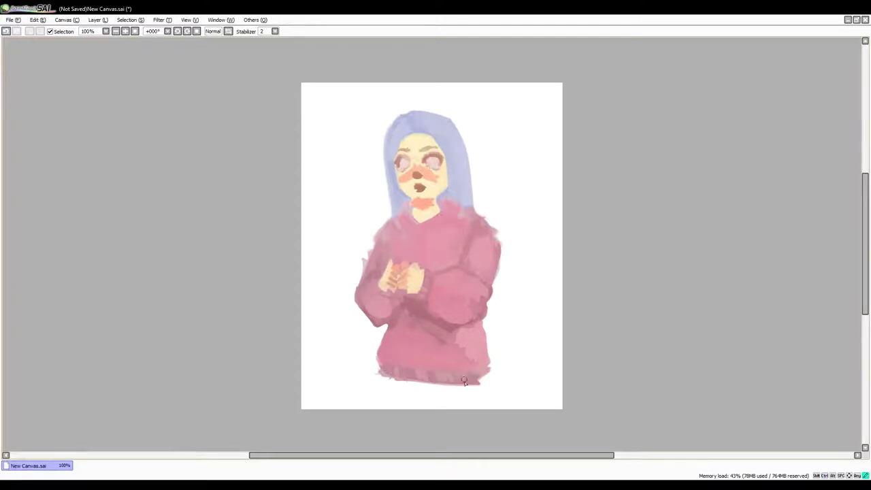
- In the mirrored view, paint the near shoulder smooth pink and clean up its rounded outer edge
left_click(212, 32)
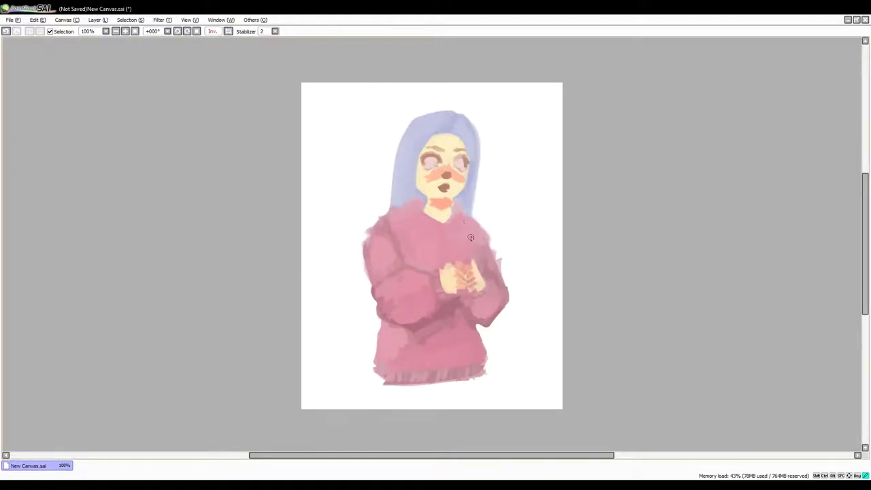
left_click_drag(381, 229, 400, 253)
left_click_drag(392, 215, 364, 238)
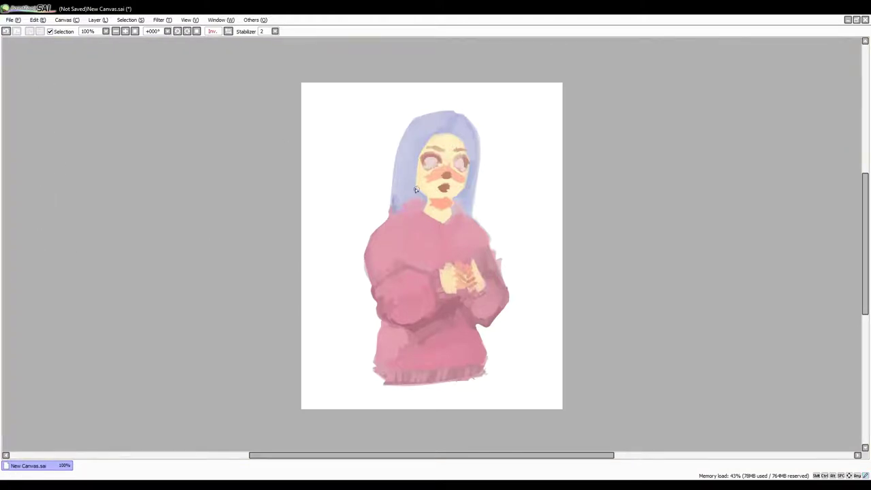
- Paint blue hair strands on both sides of the neck, extending them over the sweater
left_click_drag(415, 190, 413, 235)
left_click_drag(460, 201, 468, 220)
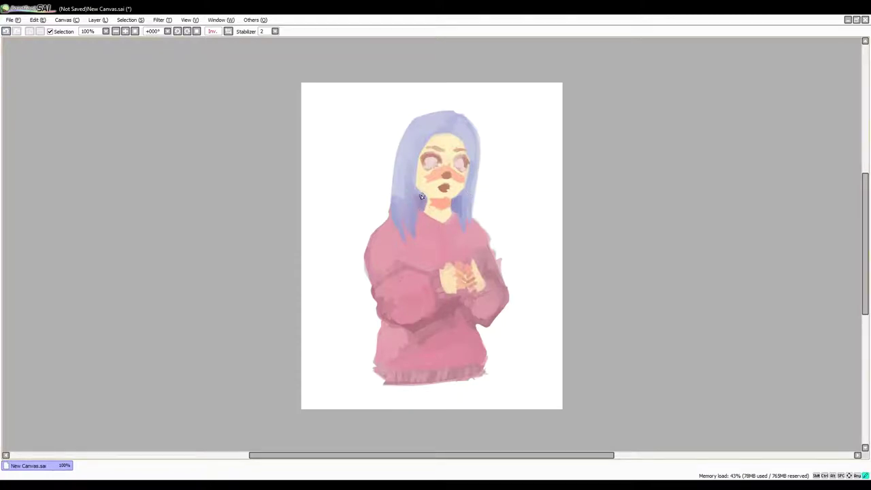
- Trim the near shoulder's outer edge and paint a fold across the upper sleeve
left_click(230, 31)
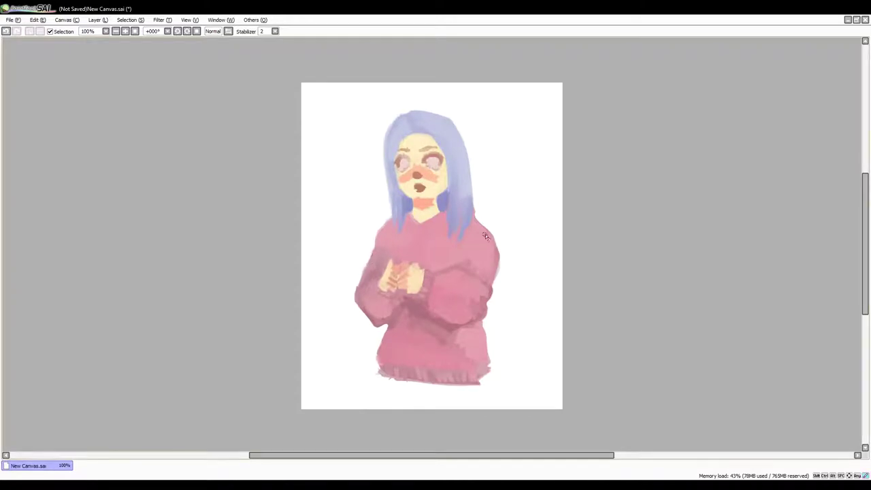
left_click_drag(487, 226, 498, 277)
left_click(229, 30)
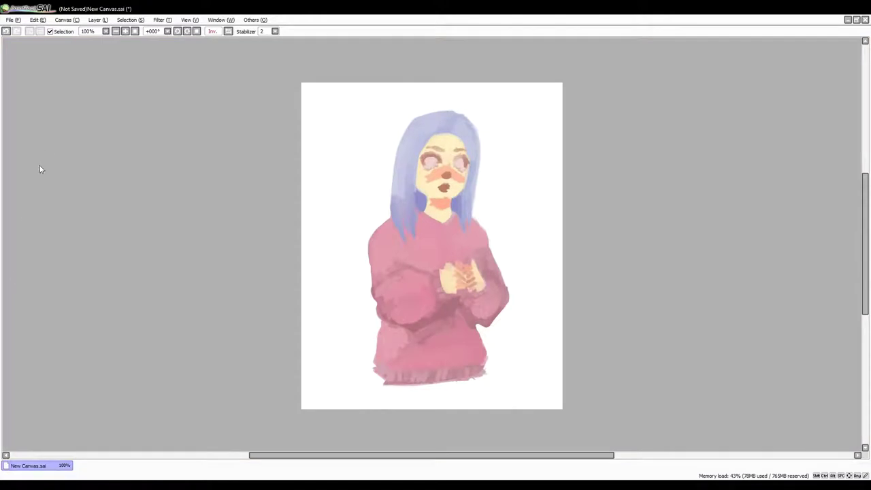
mouse_move(396, 249)
left_mouse_down()
mouse_move(408, 266)
mouse_move(400, 270)
mouse_move(369, 242)
left_mouse_up()
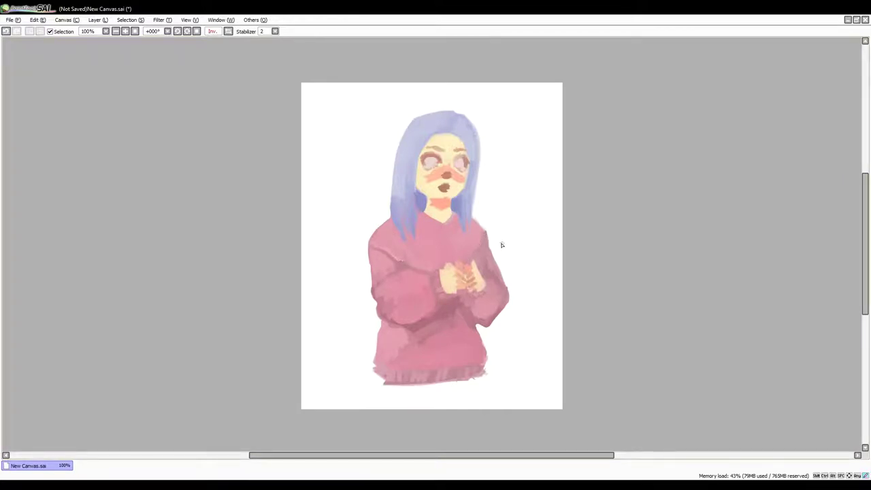
- Refine the upper-sleeve fold, the V-shaped collar edge and the cuff shading
key("ctrl+z")
key("ctrl+z")
left_click_drag(376, 251, 402, 257)
key("ctrl+z")
left_click_drag(441, 277, 435, 282)
key("ctrl+z")
- Touch up the smaller sleeve's elbow and reduce the orange neck shadow to a thin band under the chin
left_click(228, 32)
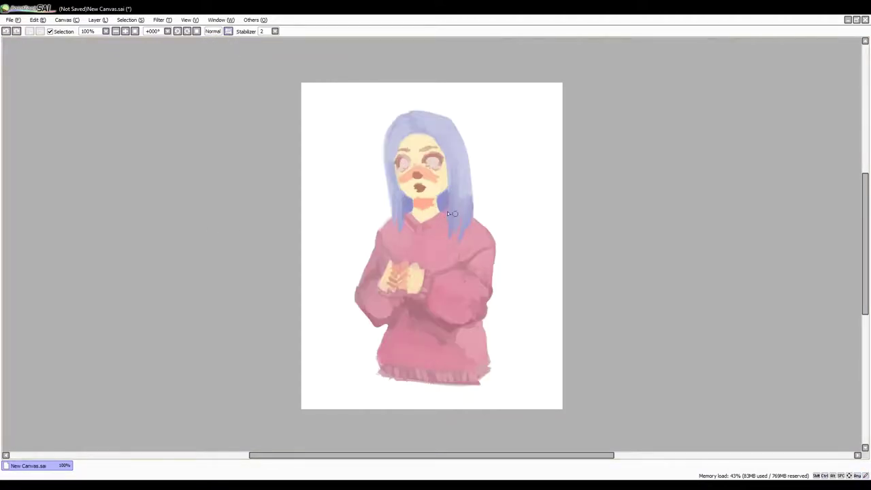
mouse_move(379, 312)
left_mouse_down()
mouse_move(378, 321)
mouse_move(387, 318)
left_mouse_up()
left_click_drag(418, 198, 431, 202)
left_click(228, 31)
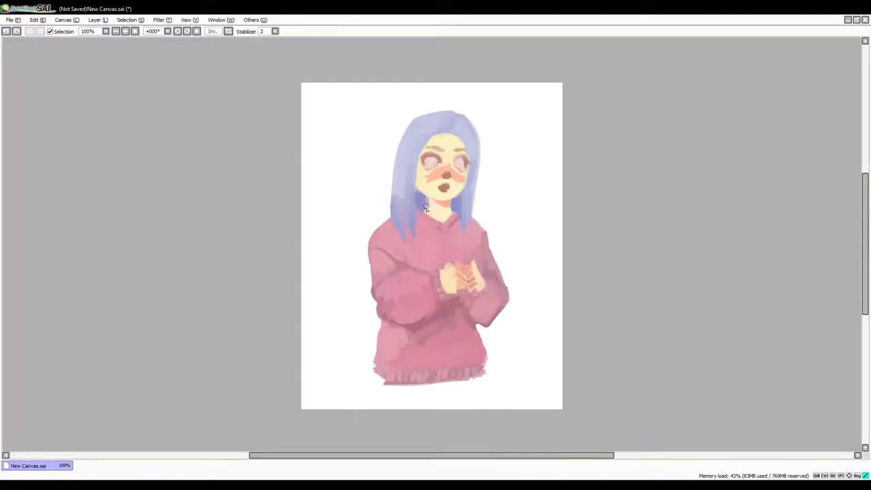
- Select the near shoulder and upper sleeve in the unmirrored view, and transform their outer edge inward
key("h")
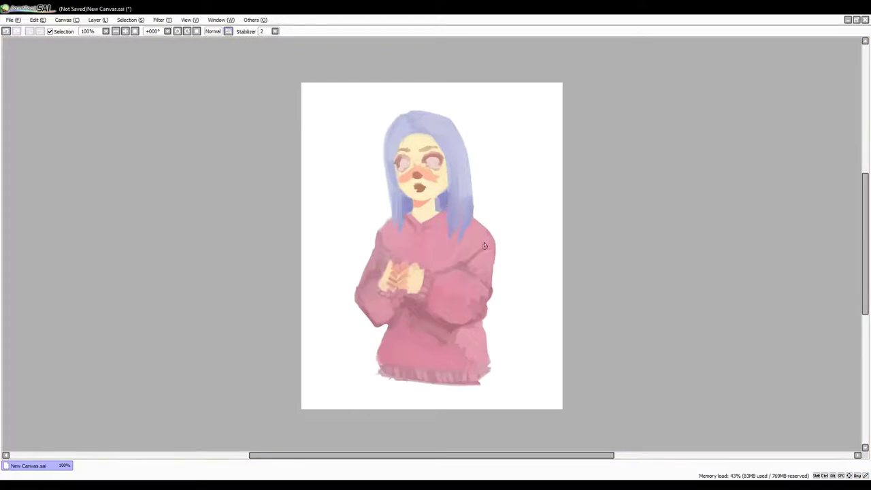
mouse_move(469, 231)
left_mouse_down()
mouse_move(491, 289)
mouse_move(514, 204)
mouse_move(485, 201)
mouse_move(465, 242)
left_mouse_up()
key("ctrl+t")
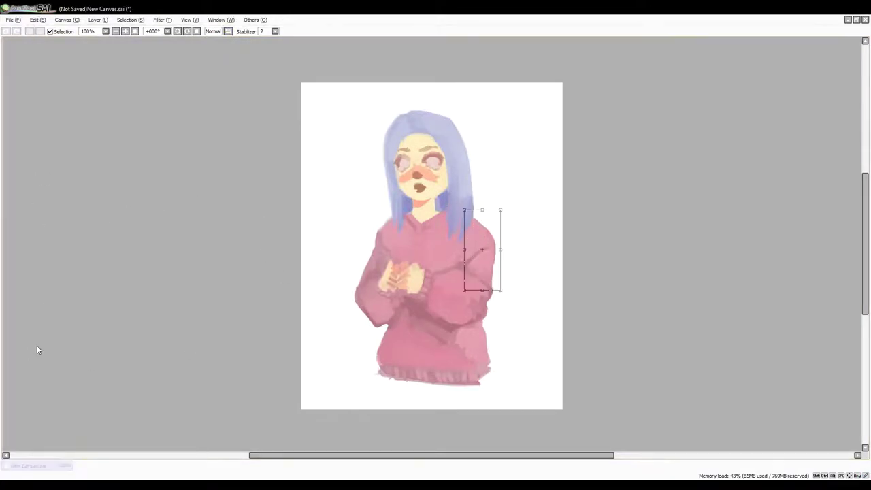
left_click_drag(500, 210, 487, 201)
mouse_move(501, 291)
left_mouse_down()
mouse_move(502, 280)
mouse_move(502, 293)
left_mouse_up()
key("Return")
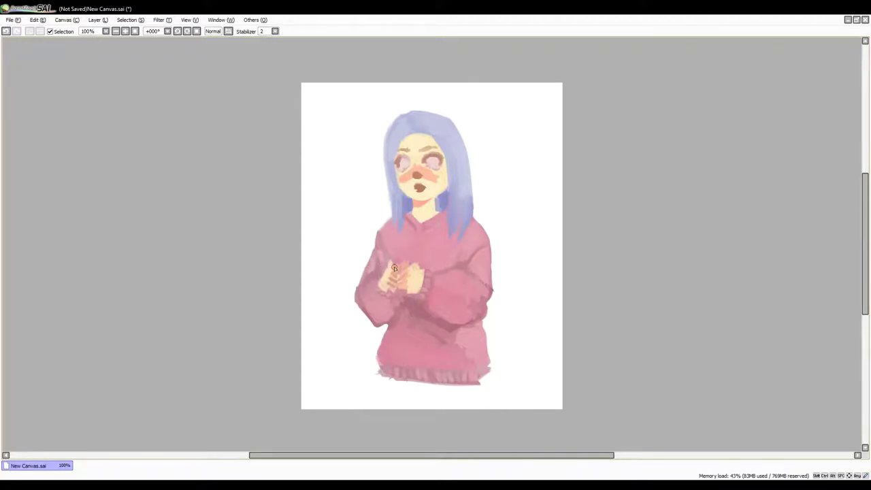
- Mirror the view, extend the dark shading on the sweater's front below the near sleeve, and restore the normal orientation
left_click(229, 31)
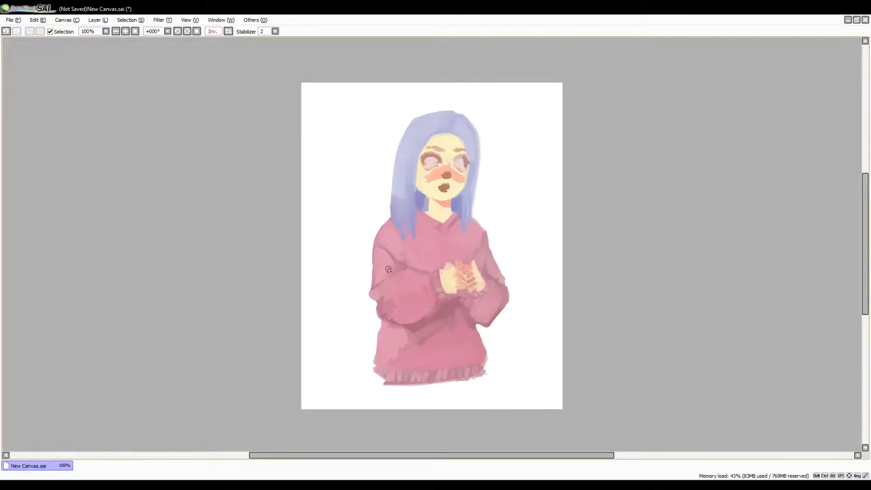
mouse_move(415, 350)
left_mouse_down()
mouse_move(446, 335)
mouse_move(453, 320)
mouse_move(417, 365)
mouse_move(398, 360)
mouse_move(409, 346)
left_mouse_up()
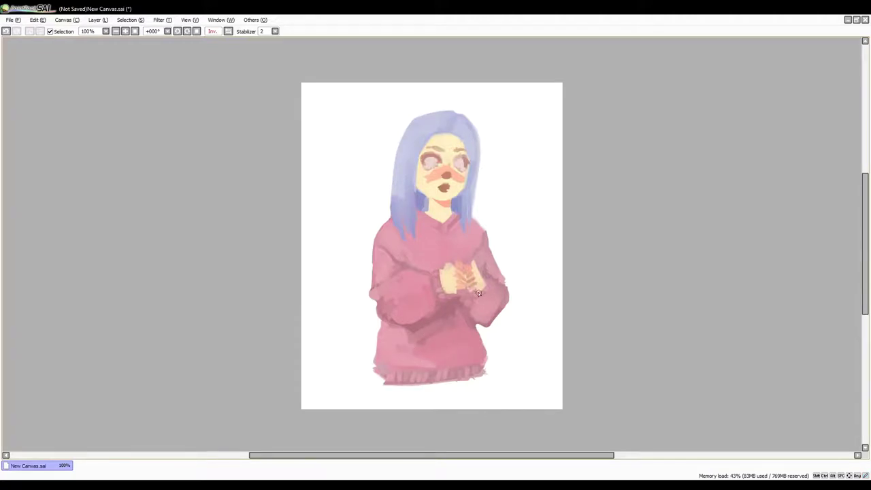
left_click(227, 32)
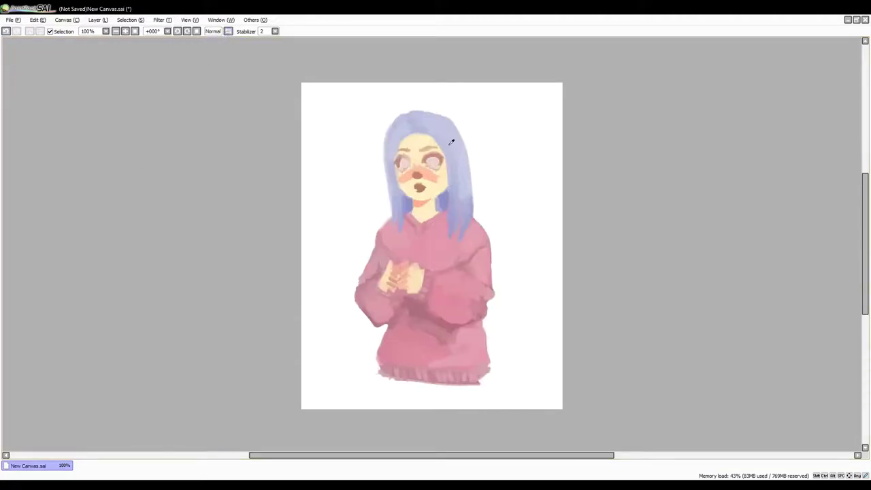
- Blend lighter blue strands through the lower hair on the near side and down the far-side lock
left_click_drag(461, 190, 463, 221)
left_click_drag(463, 189, 454, 220)
left_click_drag(467, 189, 462, 221)
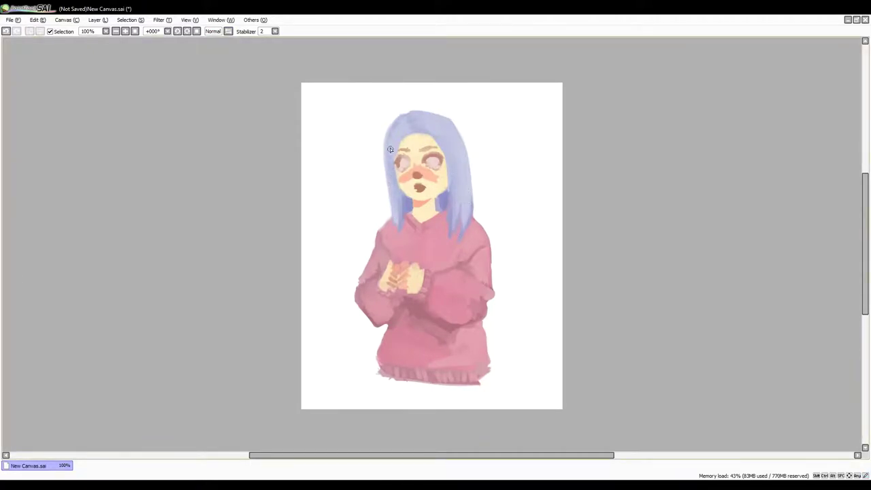
left_click_drag(391, 150, 395, 227)
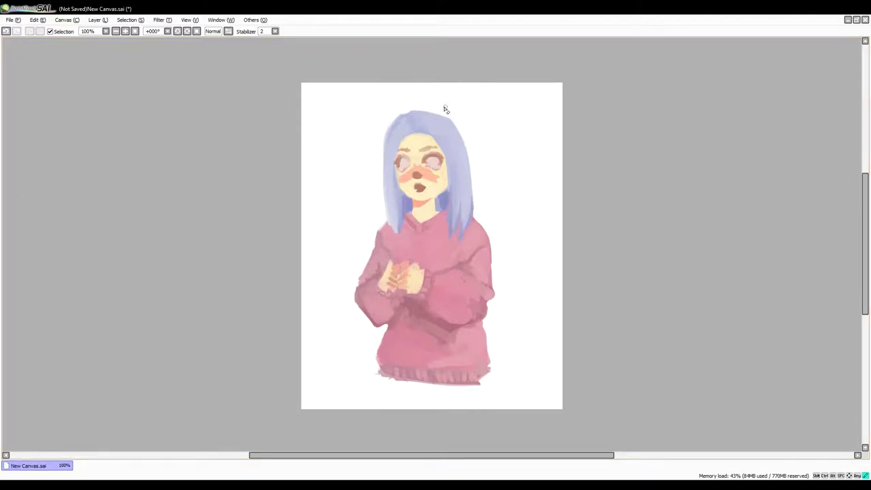
- Paint a thin, pale loose strand outside the near-side hair, undoing the rejected strokes
key("ctrl+z")
mouse_move(444, 122)
left_mouse_down()
mouse_move(463, 187)
mouse_move(458, 124)
mouse_move(463, 137)
mouse_move(470, 199)
mouse_move(451, 122)
mouse_move(471, 203)
mouse_move(475, 189)
mouse_move(449, 123)
mouse_move(473, 211)
mouse_move(468, 169)
mouse_move(468, 221)
mouse_move(458, 235)
mouse_move(470, 190)
mouse_move(458, 237)
mouse_move(467, 184)
mouse_move(454, 235)
left_mouse_up()
key("ctrl+z")
key("ctrl+z")
key("ctrl+z")
key("ctrl+z")
key("ctrl+z")
mouse_move(462, 200)
left_mouse_down()
mouse_move(456, 233)
mouse_move(445, 241)
mouse_move(451, 237)
left_mouse_up()
key("ctrl+z")
key("ctrl+z")
key("ctrl+z")
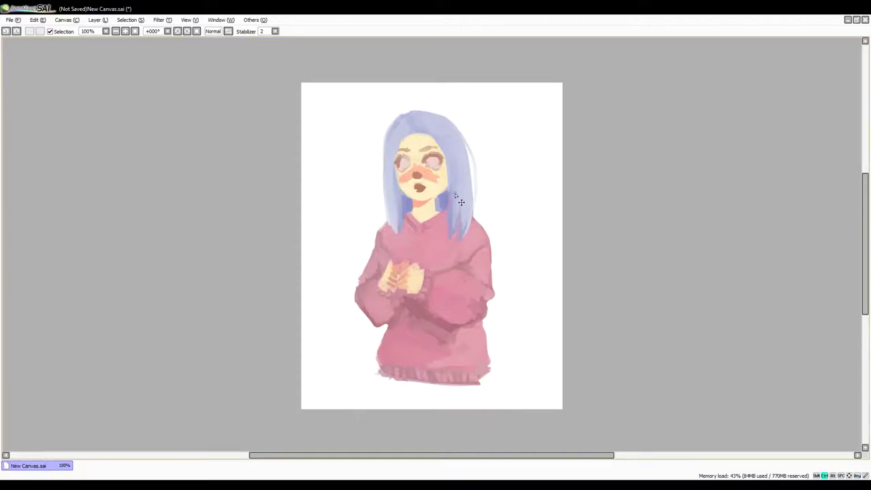
- Split the hair ends into tapered light-blue strands on both sides and add wisps along the far edge
mouse_move(460, 203)
left_mouse_down()
mouse_move(452, 237)
mouse_move(448, 229)
left_mouse_up()
key("ctrl+z")
key("ctrl+z")
left_click_drag(398, 209, 400, 233)
left_click_drag(385, 175, 383, 226)
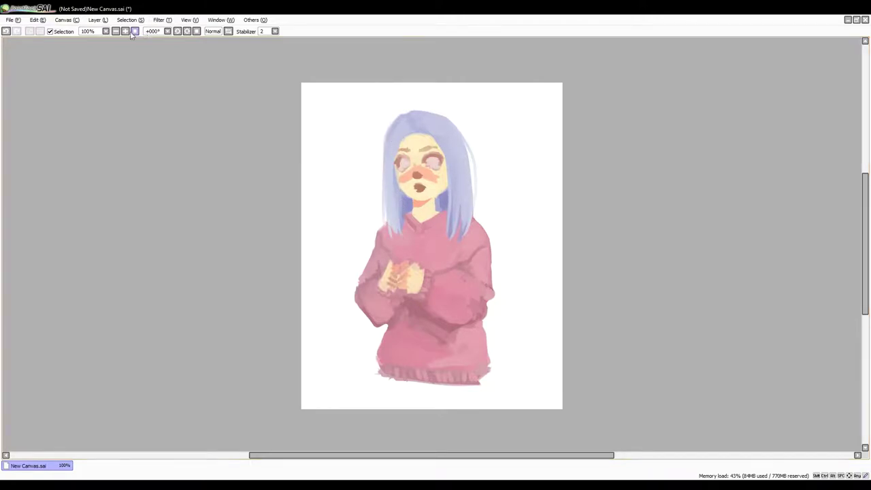
- At 300% zoom, trim the lower edge of the orange blush and reshape the brown nose into a small triangle
key("Page_Up")
key("Page_Up")
key("Page_Up")
left_click_drag(423, 136, 407, 310)
left_click_drag(371, 180, 407, 187)
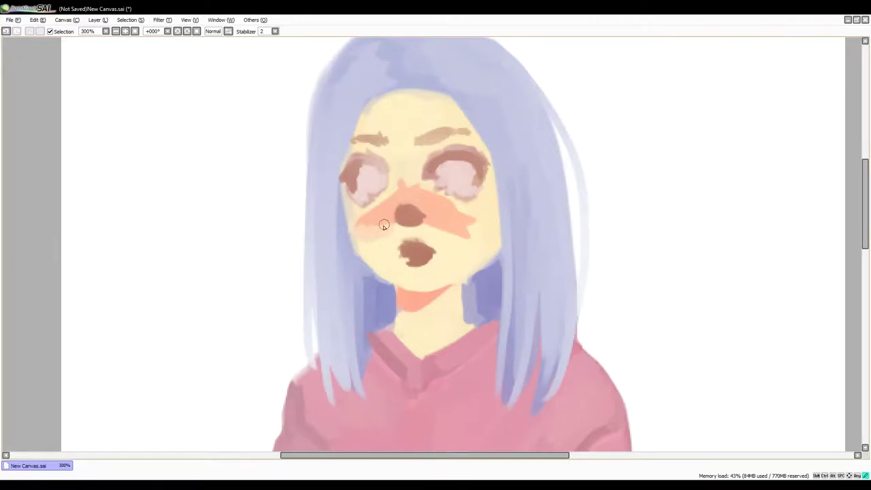
mouse_move(383, 226)
left_mouse_down()
mouse_move(430, 216)
mouse_move(461, 225)
left_mouse_up()
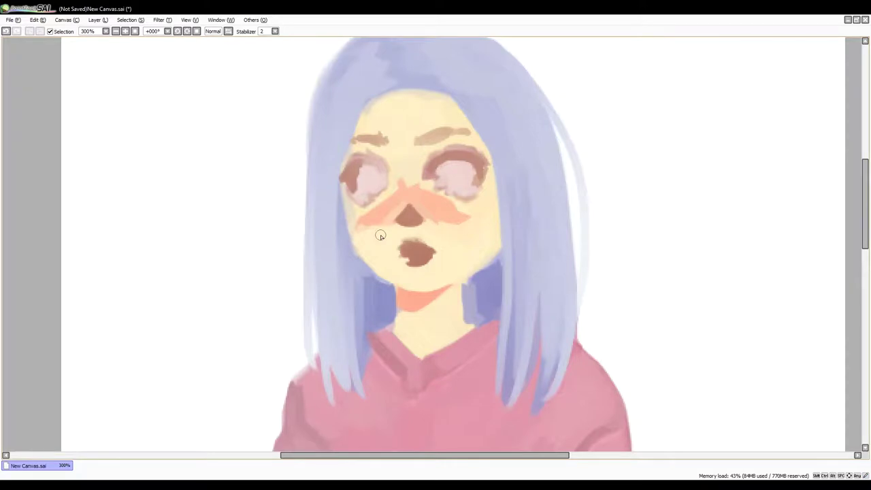
- Soften the blush ends on both cheeks and paint a light nose tip over the brown, leaving a thin curved underside
left_click_drag(457, 217, 470, 217)
left_click_drag(362, 225, 371, 227)
left_click_drag(457, 206, 489, 213)
mouse_move(415, 201)
left_mouse_down()
mouse_move(408, 215)
mouse_move(438, 215)
left_mouse_up()
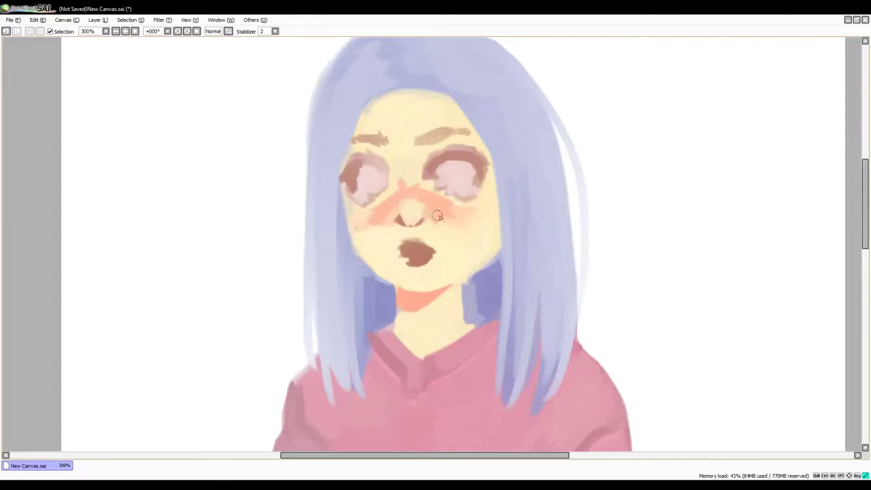
- In the mirrored view, extend the orange blush into a band across nose and cheeks and clean the lower eye edges
left_click(229, 33)
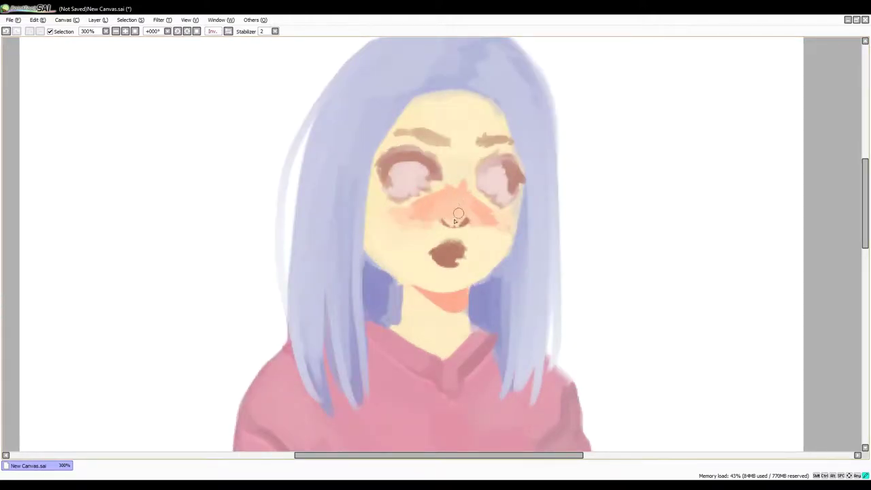
left_click_drag(458, 213, 436, 219)
left_click_drag(516, 207, 494, 222)
mouse_move(396, 208)
left_mouse_down()
mouse_move(410, 204)
mouse_move(378, 204)
mouse_move(370, 229)
mouse_move(384, 219)
left_mouse_up()
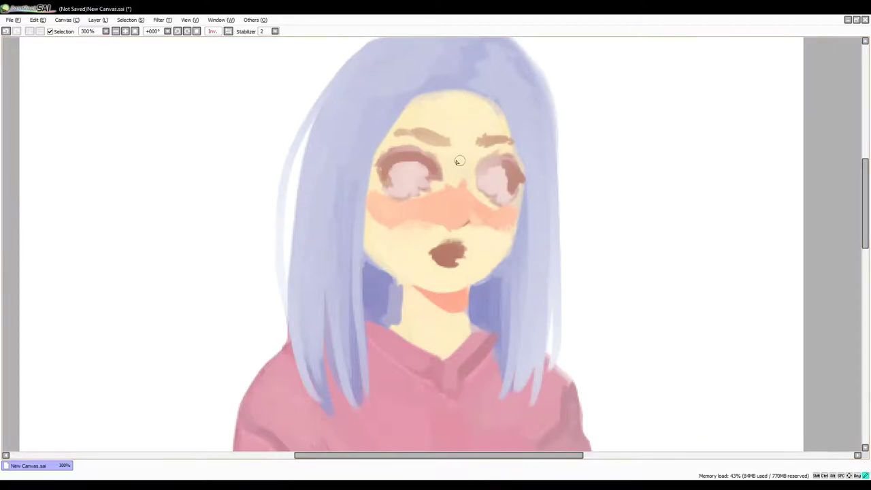
mouse_move(383, 187)
left_mouse_down()
mouse_move(422, 195)
mouse_move(411, 197)
left_mouse_up()
left_click_drag(482, 195, 522, 192)
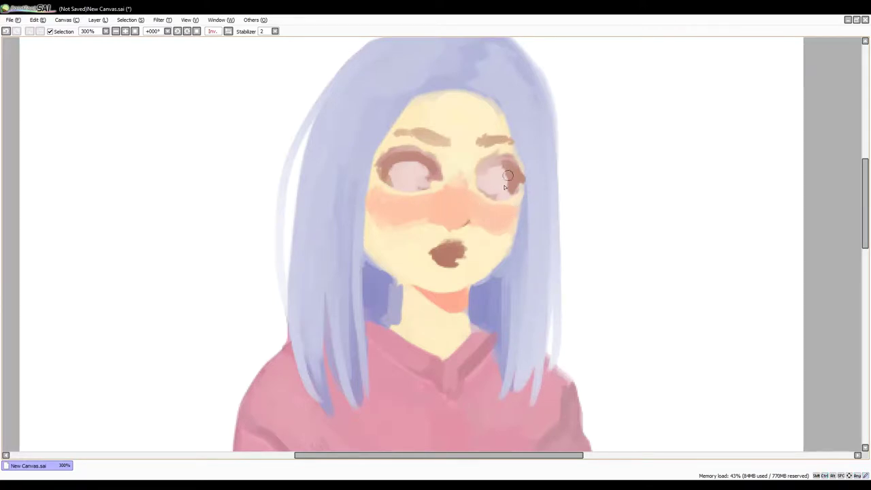
- Paint a lighter lower lip beneath a darker upper lip and rework the mouth's upper edge
left_click_drag(447, 266, 455, 256)
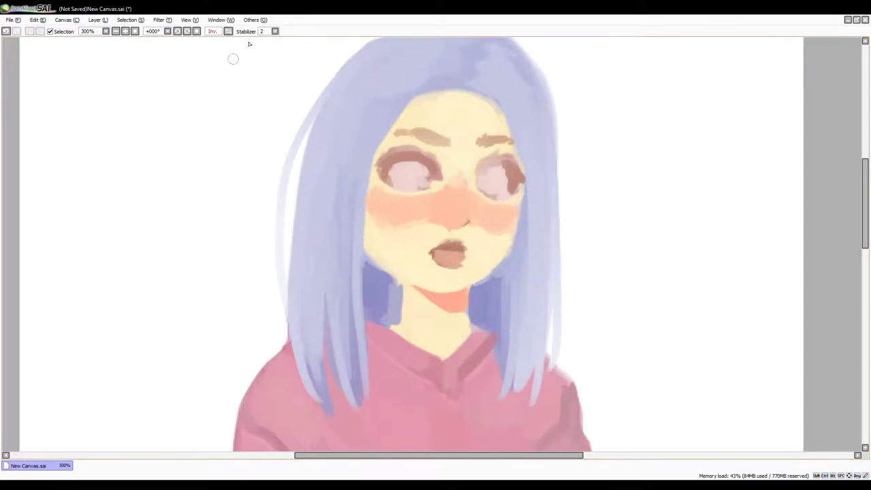
key("h")
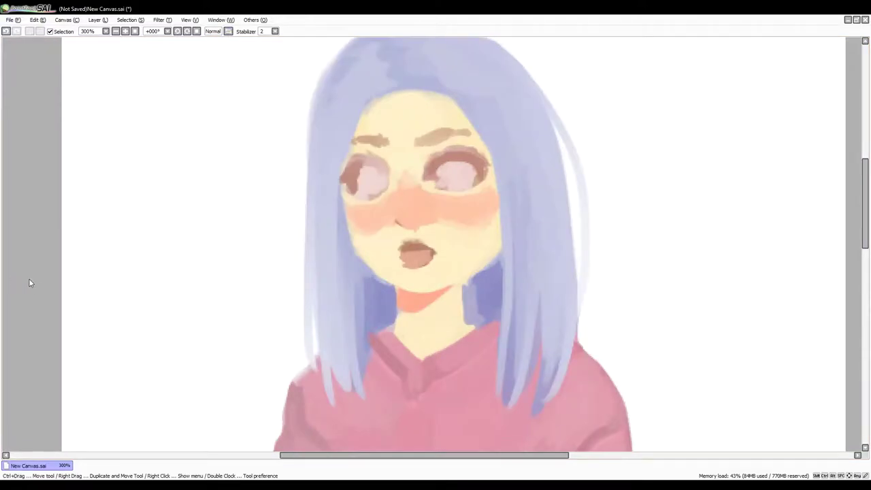
key("ctrl+z")
mouse_move(408, 251)
left_mouse_down()
mouse_move(432, 252)
mouse_move(400, 252)
left_mouse_up()
left_click_drag(404, 248, 426, 255)
key("ctrl+z")
key("ctrl+z")
key("ctrl+z")
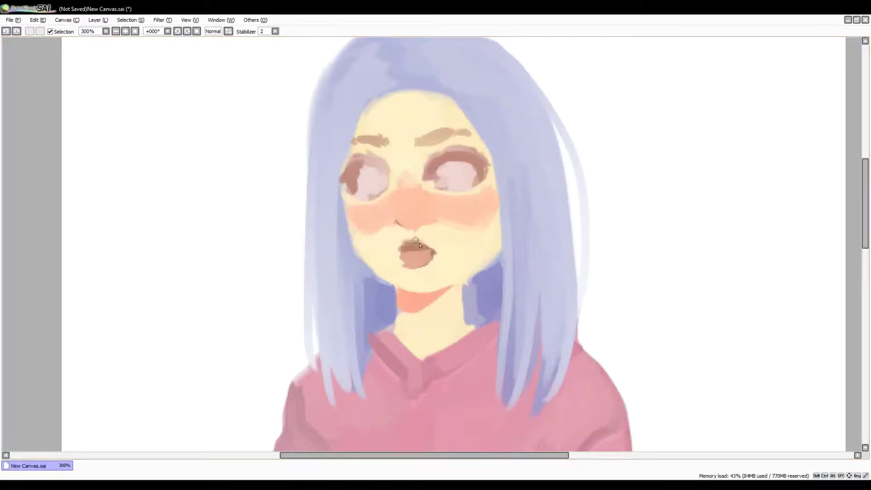
mouse_move(429, 248)
left_mouse_down()
mouse_move(402, 249)
mouse_move(425, 250)
left_mouse_up()
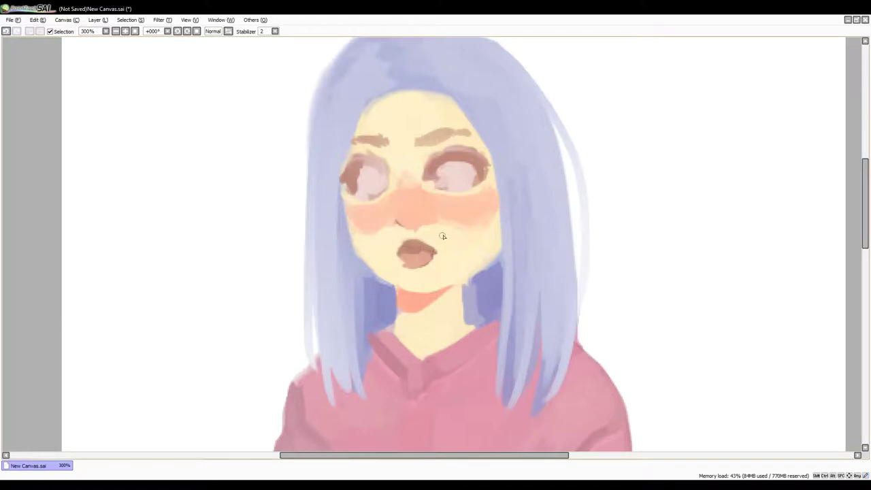
- Darken the upper outlines of both eyes and repaint the mouth as a smooth, solid brown diamond shape
mouse_move(371, 163)
left_mouse_down()
mouse_move(343, 180)
mouse_move(350, 164)
mouse_move(388, 172)
mouse_move(439, 168)
mouse_move(432, 160)
mouse_move(463, 153)
left_mouse_up()
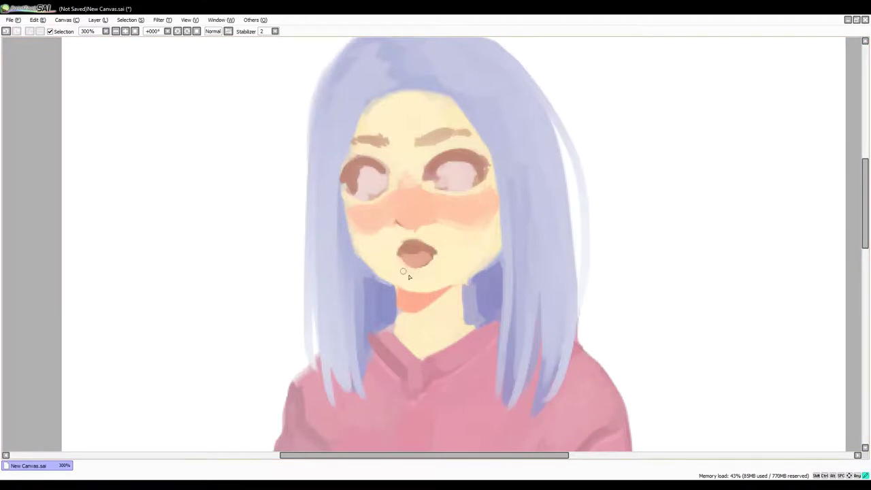
mouse_move(434, 242)
left_mouse_down()
mouse_move(439, 251)
mouse_move(398, 246)
left_mouse_up()
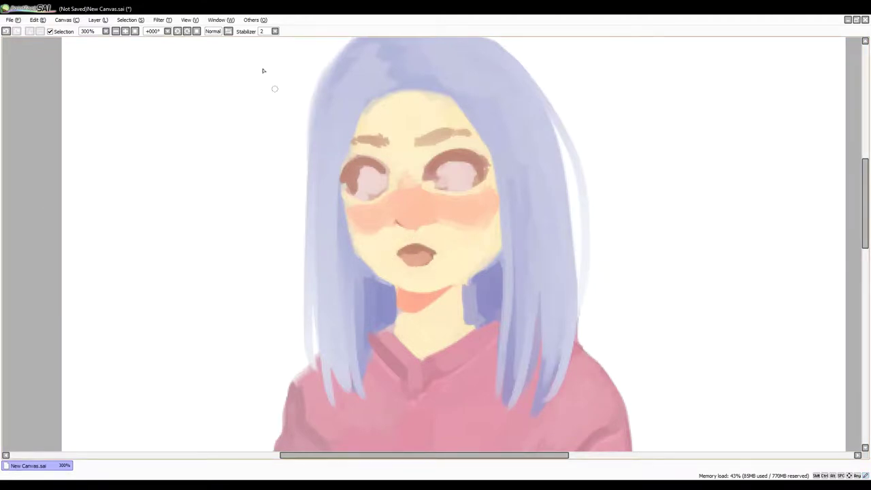
key("h")
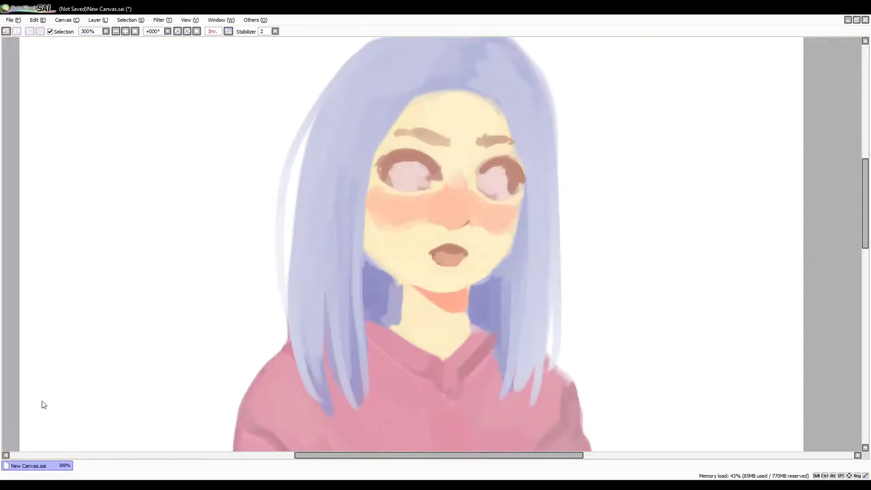
mouse_move(463, 247)
left_mouse_down()
mouse_move(441, 243)
mouse_move(427, 252)
mouse_move(457, 242)
mouse_move(448, 261)
left_mouse_up()
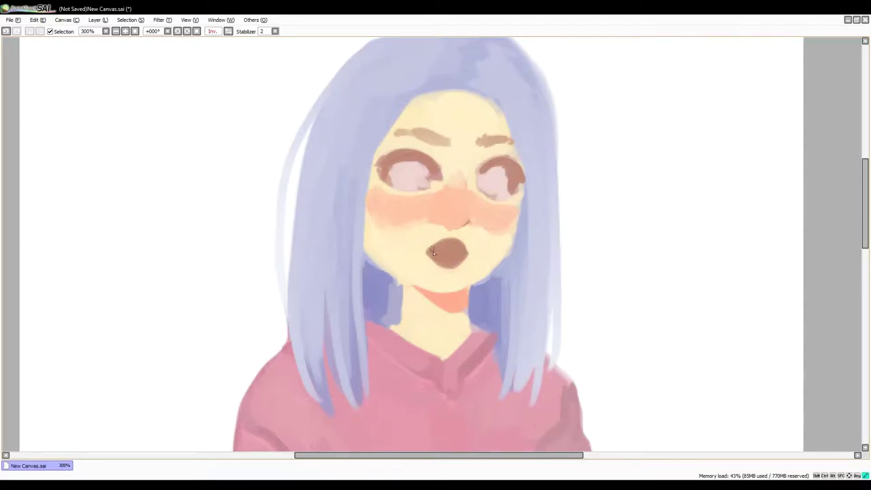
left_click(230, 31)
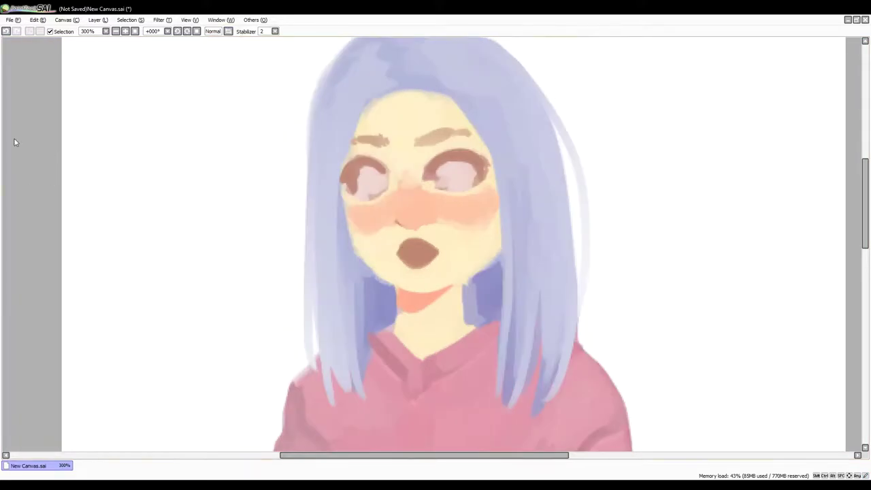
- Fill both eyes with clean pale-pink ovals and check them in the mirrored view
mouse_move(368, 175)
left_mouse_down()
mouse_move(368, 194)
mouse_move(380, 187)
mouse_move(364, 173)
left_mouse_up()
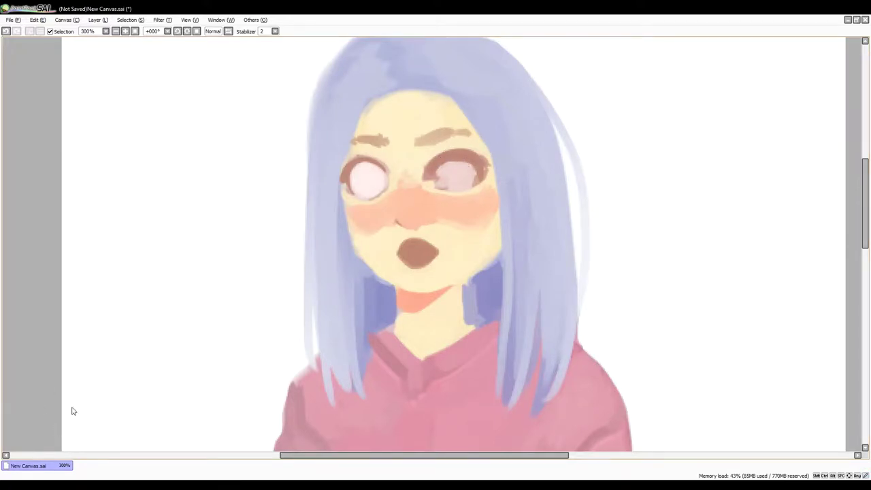
mouse_move(467, 165)
left_mouse_down()
mouse_move(445, 179)
mouse_move(463, 170)
mouse_move(451, 181)
mouse_move(452, 172)
mouse_move(456, 178)
left_mouse_up()
key("ctrl+z")
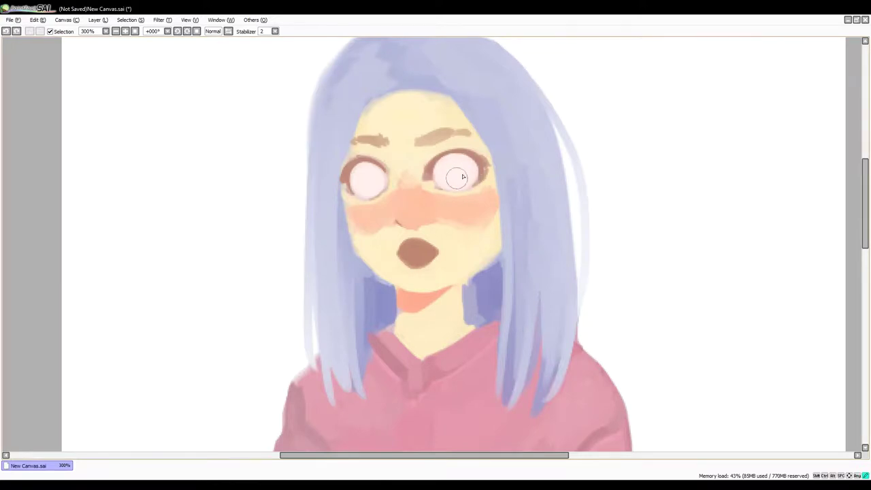
left_click(227, 31)
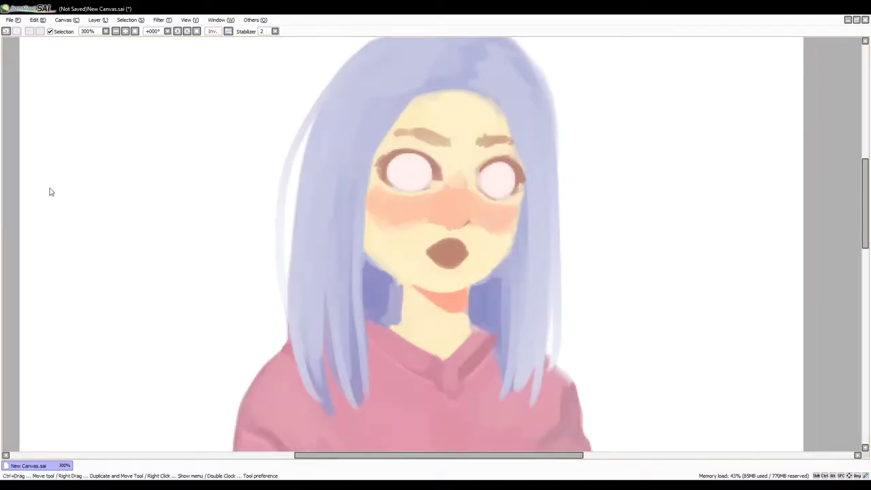
left_click(228, 31)
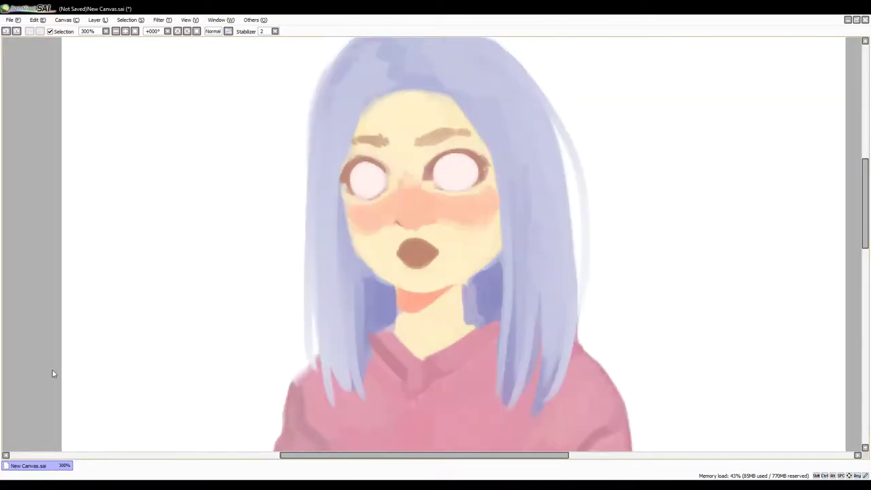
- Smooth the brown outline around the near eye, undoing the rejected inner-corner strokes
mouse_move(433, 164)
left_mouse_down()
mouse_move(483, 161)
mouse_move(468, 149)
mouse_move(485, 164)
left_mouse_up()
left_click(229, 32)
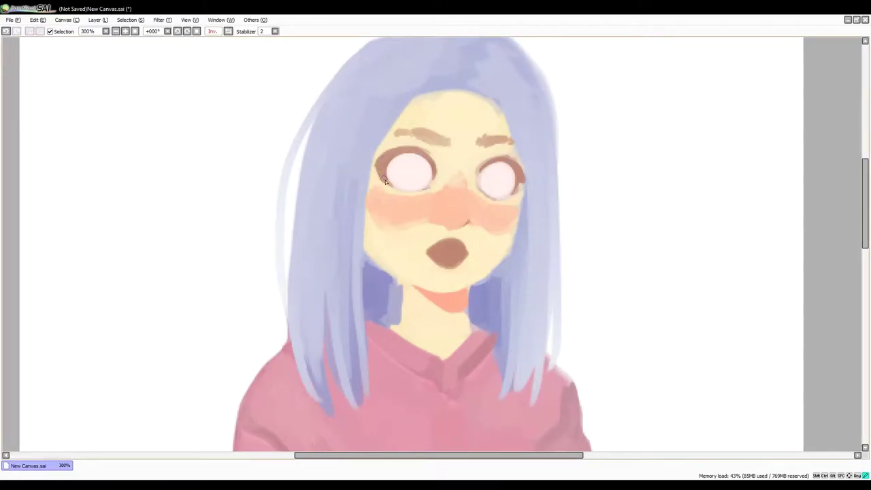
left_click_drag(425, 153, 439, 169)
key("ctrl+z")
key("ctrl+z")
- Refine the far eye's brown outline and paint short upper lashes on both eyes
left_click_drag(501, 159, 478, 175)
left_click_drag(388, 153, 381, 147)
mouse_move(407, 148)
left_mouse_down()
mouse_move(385, 147)
mouse_move(387, 136)
mouse_move(425, 145)
left_mouse_up()
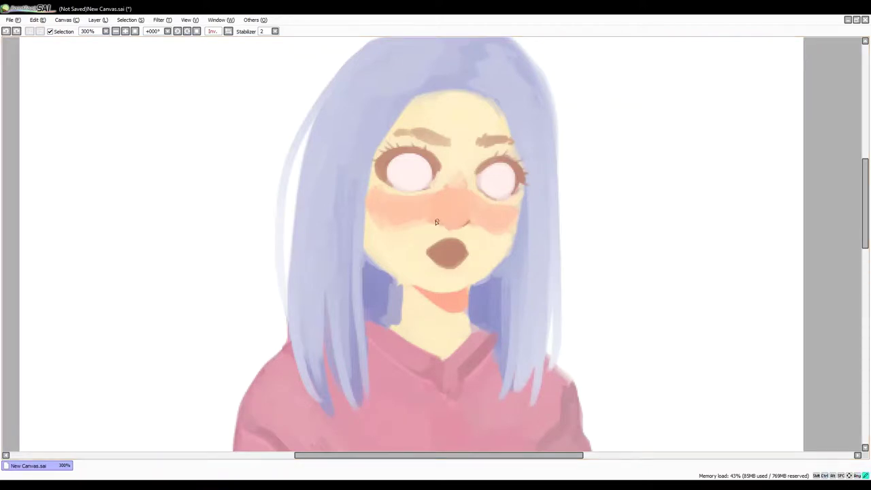
- Outline the rounded nose tip and nostril in a darker tone, checking them in both view orientations
left_click(212, 31)
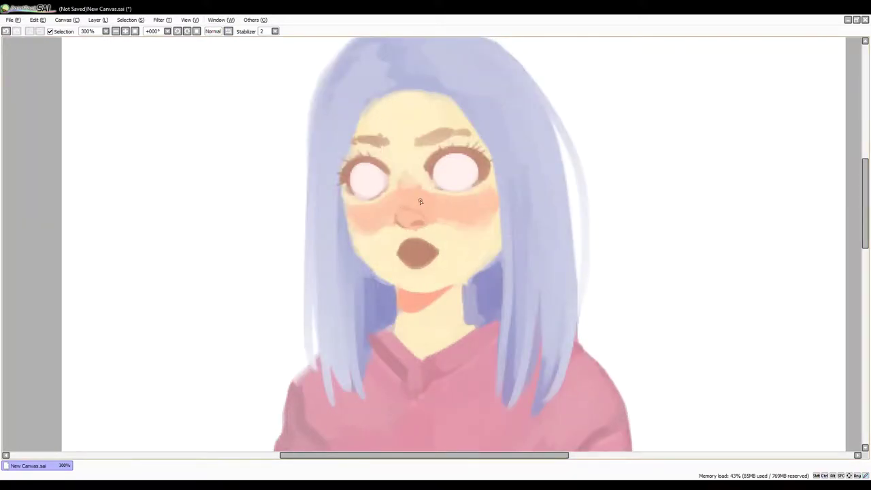
left_click(212, 31)
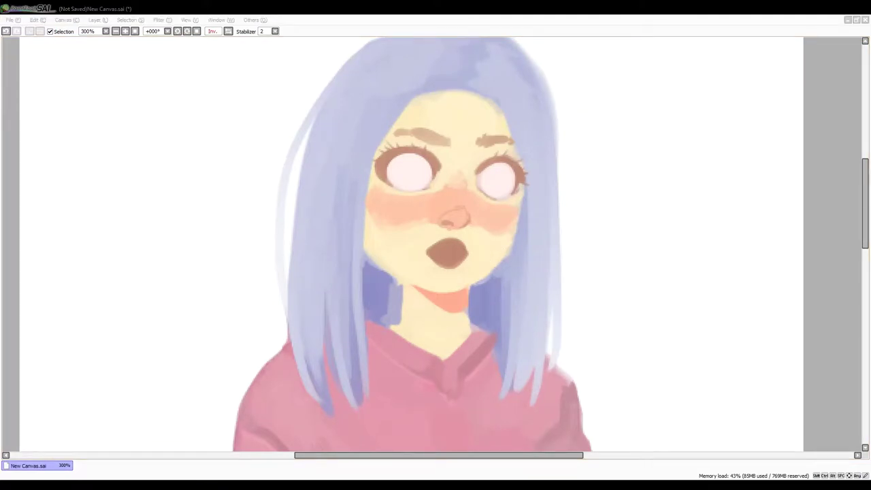
right_click(278, 398)
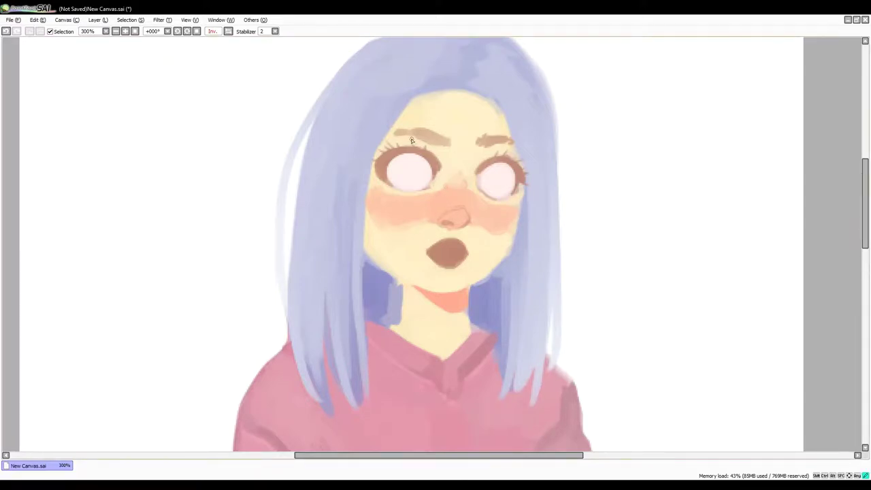
- Reshape both eyebrows into smooth, thinner angled strokes that taper at the ends, comparing normal and mirrored views
left_click_drag(399, 134, 427, 141)
left_click(228, 31)
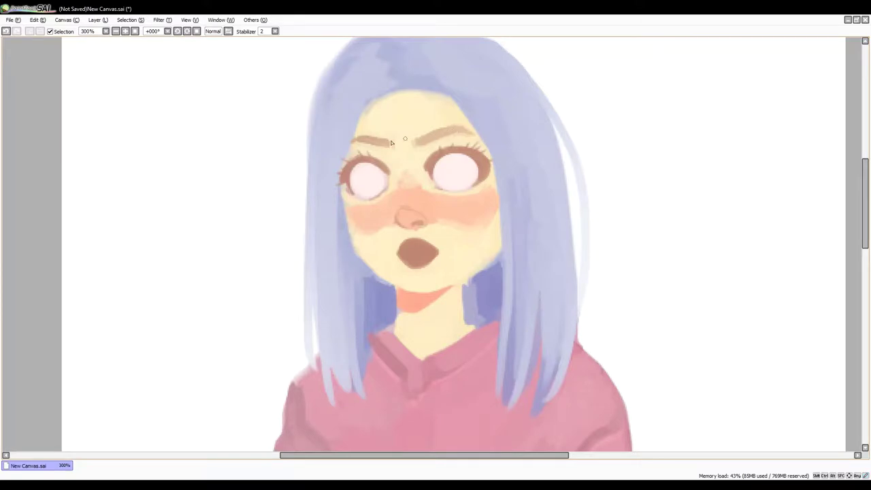
left_click(228, 31)
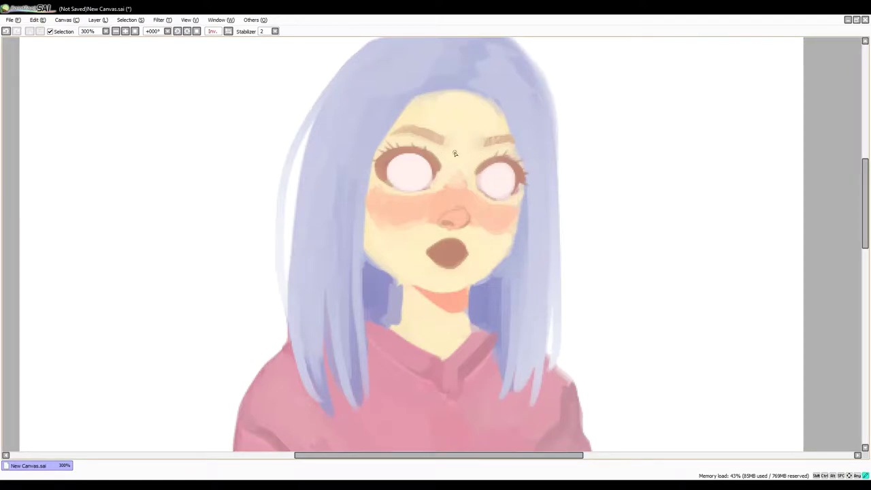
key("Insert")
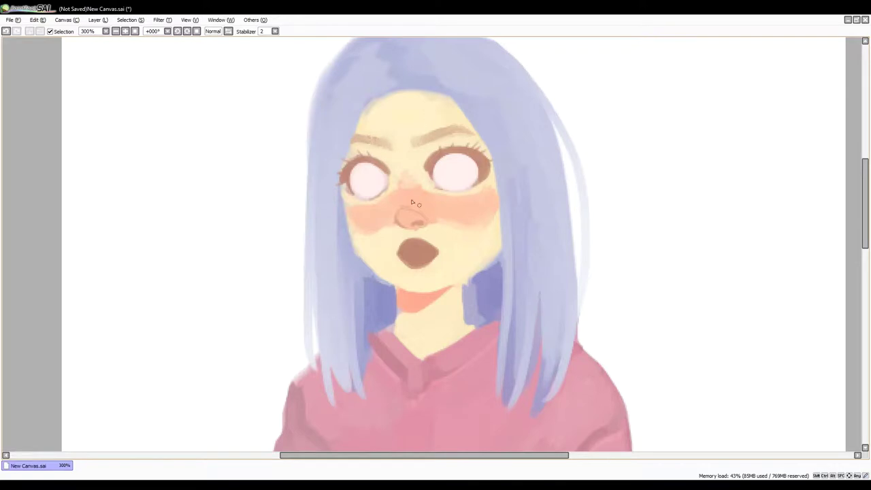
key("h")
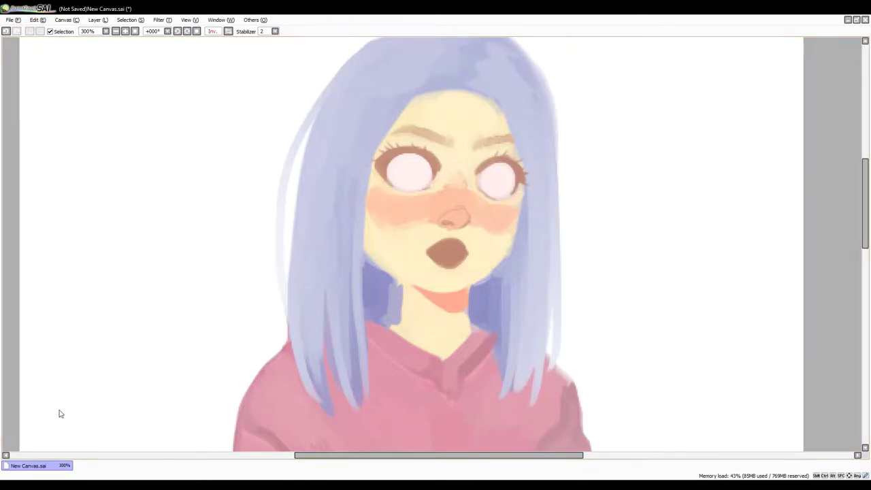
- Paint brown irises turned toward the outer corner of the near eye and matching in the far eye, with darker brown shading, undoing rejected strokes
mouse_move(393, 163)
left_mouse_down()
mouse_move(396, 180)
mouse_move(403, 177)
left_mouse_up()
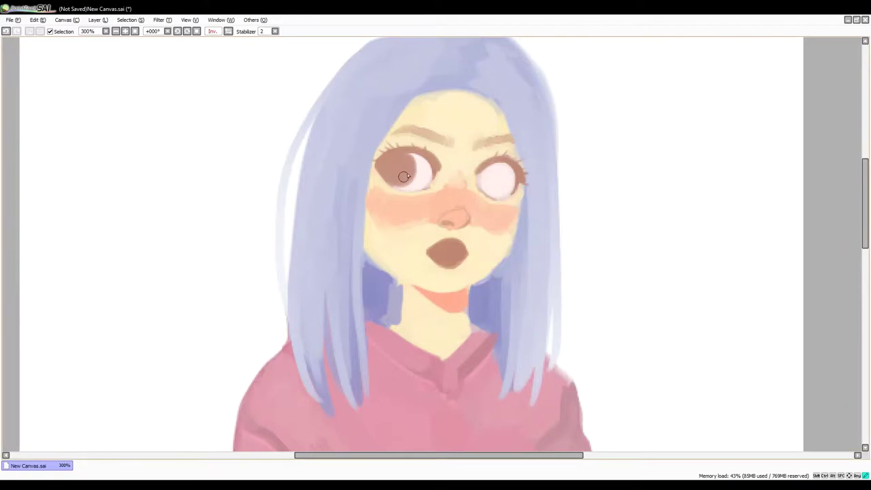
mouse_move(488, 173)
left_mouse_down()
mouse_move(505, 159)
mouse_move(514, 169)
mouse_move(484, 180)
left_mouse_up()
key("ctrl+z")
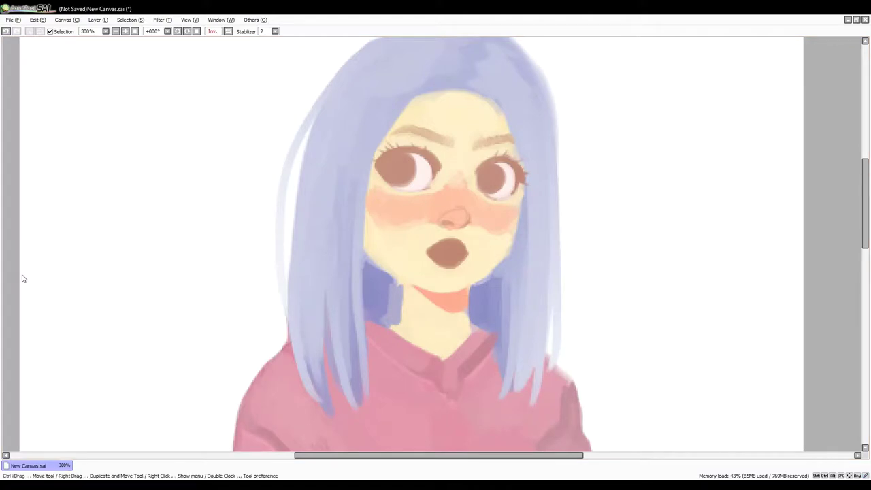
left_click_drag(398, 175, 404, 173)
key("ctrl+z")
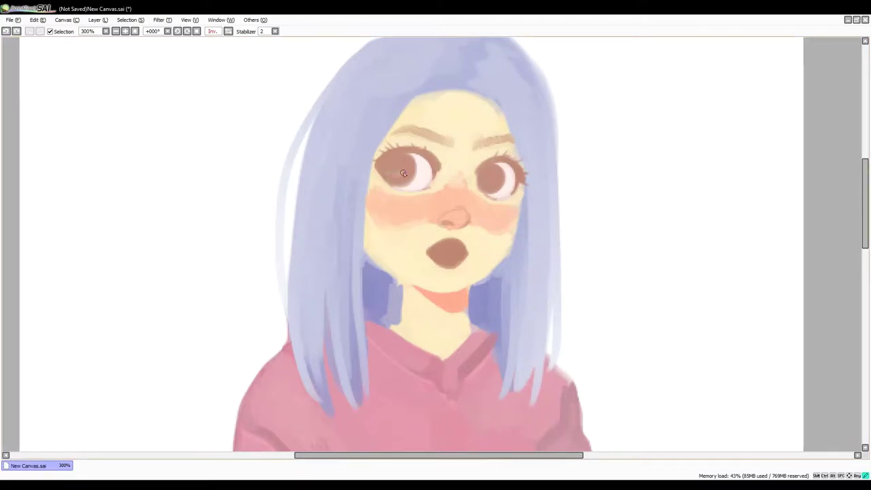
key("ctrl+y")
left_click_drag(486, 185, 494, 183)
key("ctrl+z")
- Paint green crescents in the lower part of both brown irises
left_click_drag(389, 168, 408, 169)
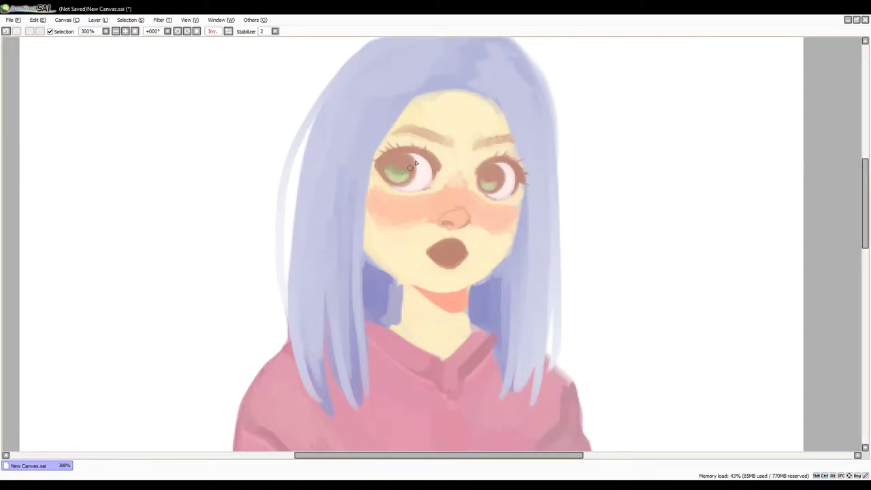
key("ctrl+z")
left_click_drag(482, 181, 494, 183)
- Deepen the upper irises and eye outlines with dark brown in the flipped view, and shade the upper lip darker
left_click(226, 32)
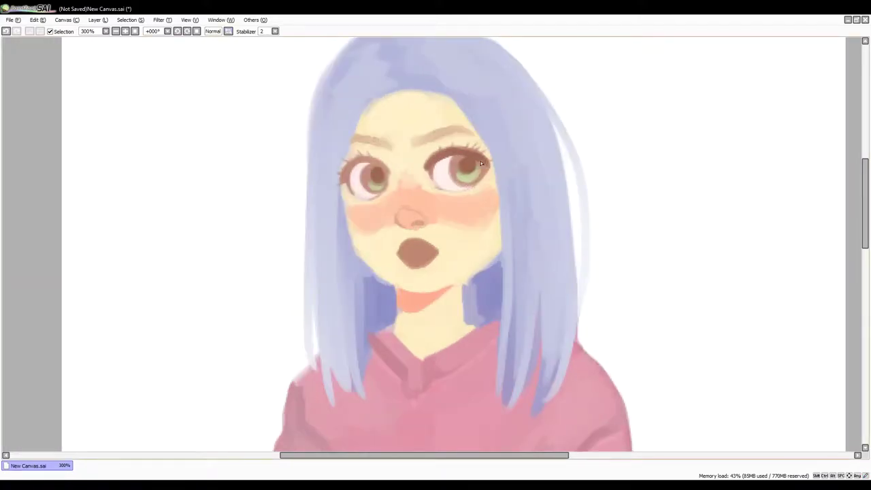
mouse_move(461, 162)
left_mouse_down()
mouse_move(454, 165)
mouse_move(484, 164)
mouse_move(482, 174)
left_mouse_up()
key("ctrl+z")
mouse_move(372, 165)
left_mouse_down()
mouse_move(369, 185)
mouse_move(372, 164)
mouse_move(350, 170)
left_mouse_up()
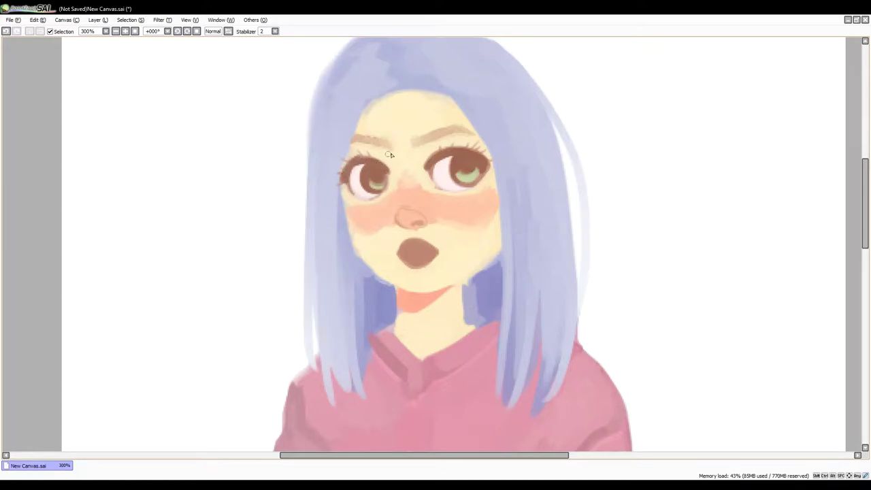
key("h")
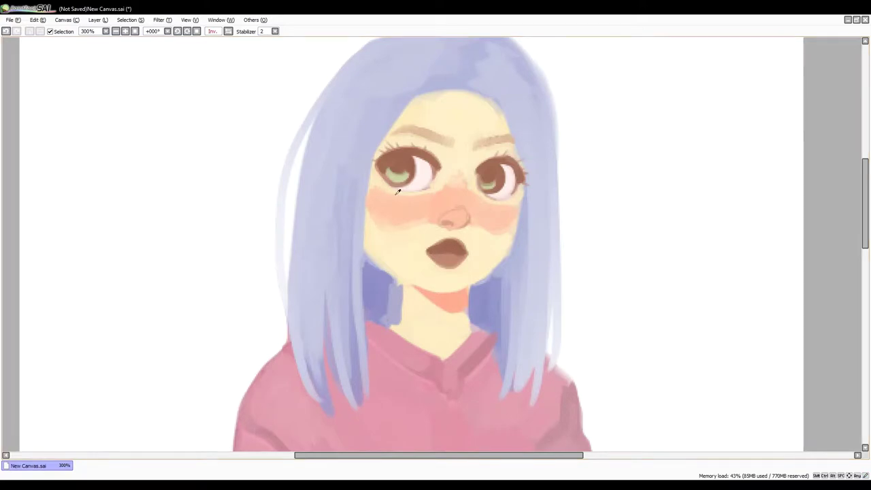
- Rework the green lower crescents of both irises and paint white highlights on their inner edges, undoing rejected strokes
left_click_drag(484, 184, 498, 181)
left_click_drag(387, 174, 406, 184)
key("ctrl+z")
left_click_drag(487, 186, 495, 185)
key("ctrl+z")
left_click_drag(490, 187, 496, 183)
left_click_drag(400, 181, 393, 182)
key("ctrl+z")
mouse_move(402, 179)
left_mouse_down()
mouse_move(335, 179)
mouse_move(399, 163)
mouse_move(361, 161)
mouse_move(392, 171)
mouse_move(428, 140)
mouse_move(425, 167)
left_mouse_up()
left_click_drag(506, 171, 502, 175)
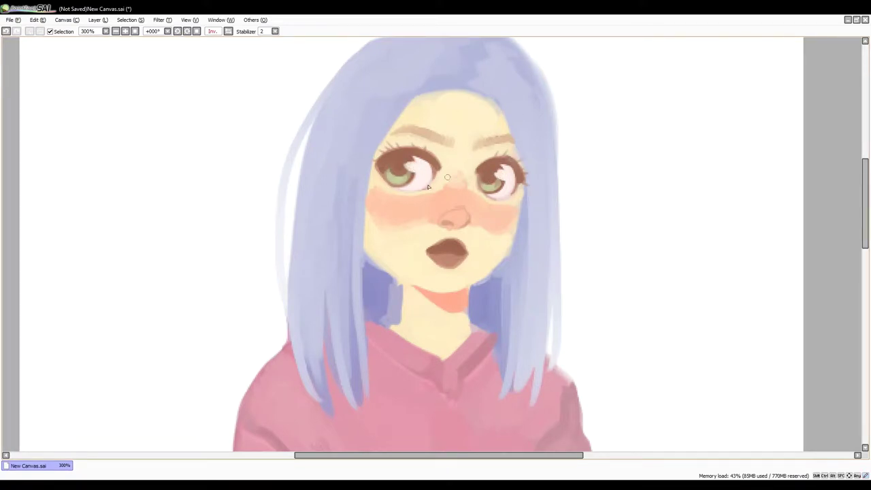
- Reshape the nose with a darker side contour and nostrils, and soften the blush across the cheeks, comparing both view orientations
key("h")
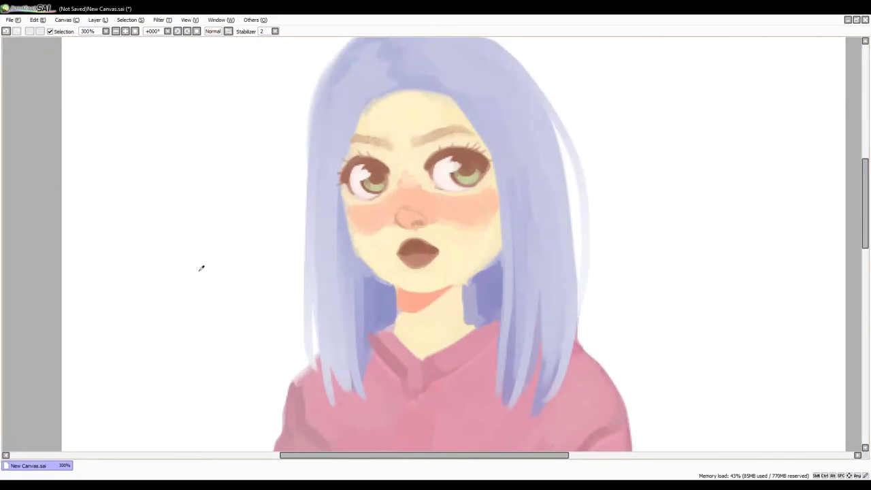
mouse_move(400, 207)
left_mouse_down()
mouse_move(407, 229)
mouse_move(398, 219)
left_mouse_up()
left_click_drag(416, 222, 425, 226)
key("ctrl+z")
left_click_drag(407, 211, 417, 212)
key("h")
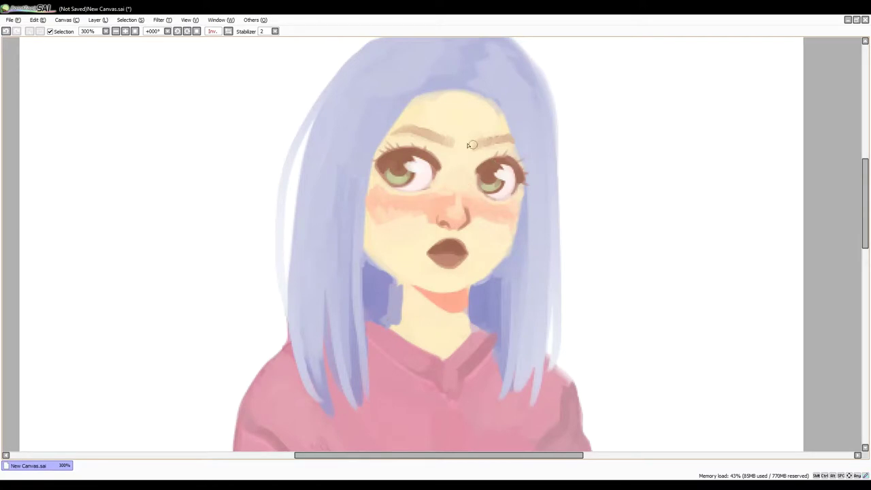
key("h")
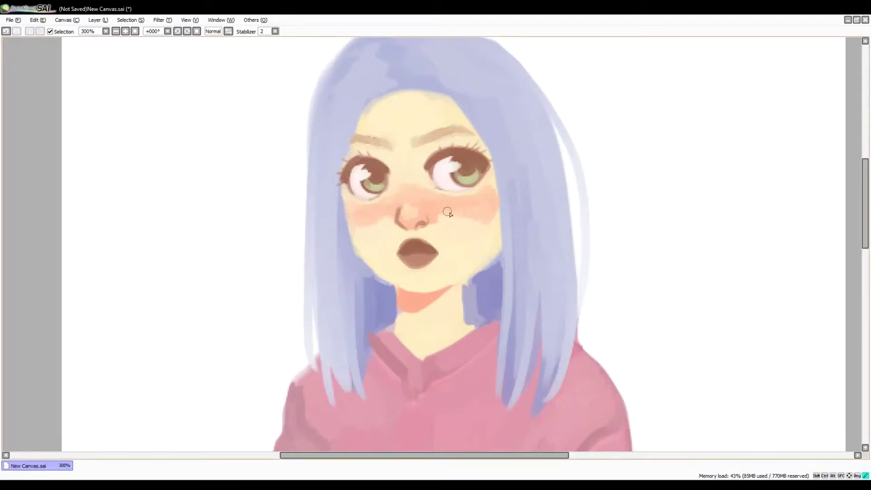
- Soften the orange shadow beneath the chin and reshape the near cheek and jaw edge with blue-violet hair strokes
mouse_move(449, 288)
left_mouse_down()
mouse_move(406, 314)
mouse_move(433, 318)
mouse_move(406, 303)
mouse_move(449, 288)
mouse_move(400, 308)
mouse_move(427, 306)
mouse_move(411, 303)
mouse_move(416, 310)
mouse_move(415, 294)
mouse_move(402, 300)
mouse_move(425, 290)
left_mouse_up()
key("ctrl+z")
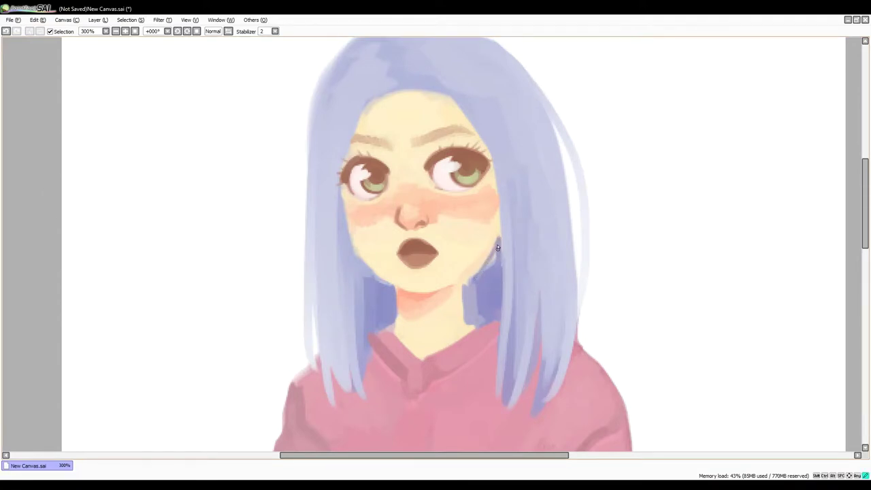
mouse_move(498, 248)
left_mouse_down()
mouse_move(466, 285)
mouse_move(484, 260)
left_mouse_up()
left_click_drag(499, 201, 503, 254)
left_click_drag(496, 183, 501, 246)
mouse_move(490, 157)
left_mouse_down()
mouse_move(498, 270)
mouse_move(499, 211)
mouse_move(495, 255)
mouse_move(499, 218)
left_mouse_up()
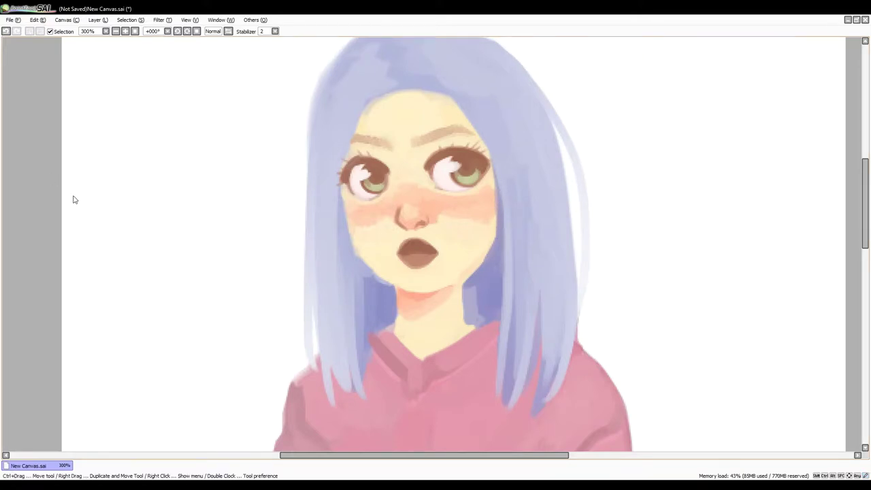
- Paint a darker blue-violet edge along the forehead hairline and clean up the hair edge beside the far jaw
mouse_move(403, 89)
left_mouse_down()
mouse_move(428, 89)
mouse_move(412, 85)
mouse_move(437, 91)
mouse_move(439, 83)
mouse_move(398, 79)
mouse_move(396, 94)
mouse_move(381, 91)
mouse_move(368, 111)
left_mouse_up()
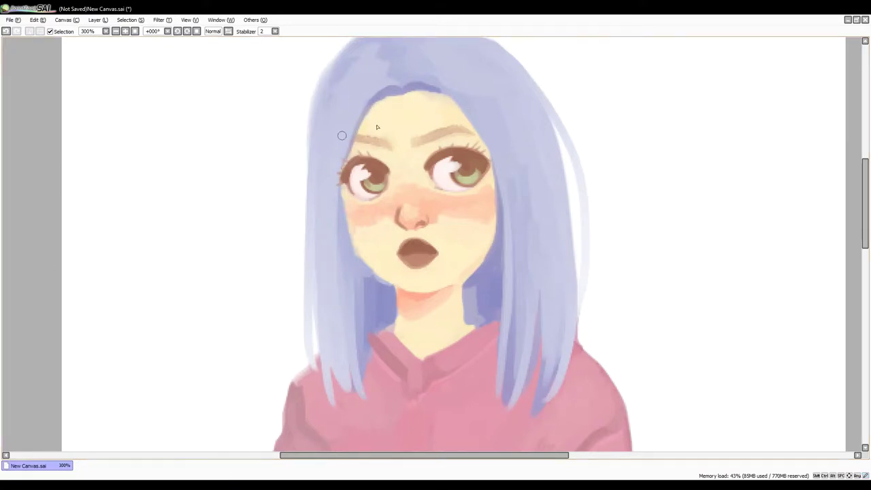
mouse_move(416, 84)
left_mouse_down()
mouse_move(450, 97)
mouse_move(491, 141)
left_mouse_up()
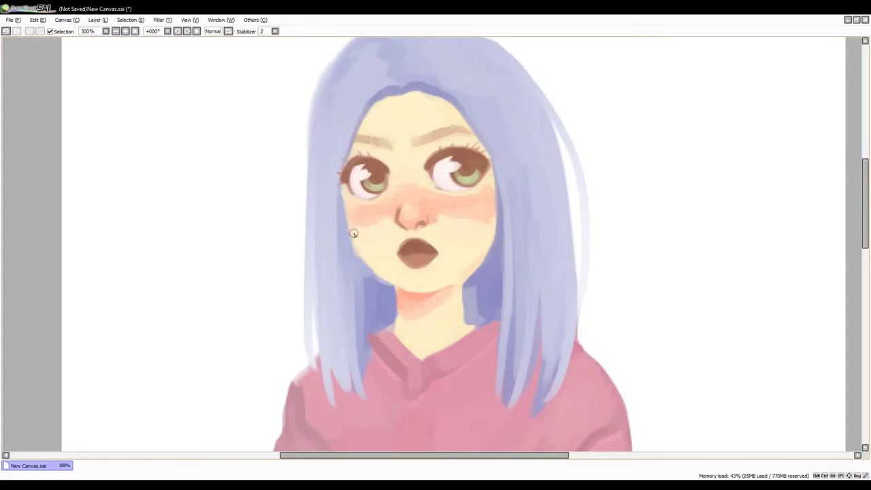
key("ctrl+z")
mouse_move(364, 273)
left_mouse_down()
mouse_move(390, 292)
mouse_move(359, 259)
left_mouse_up()
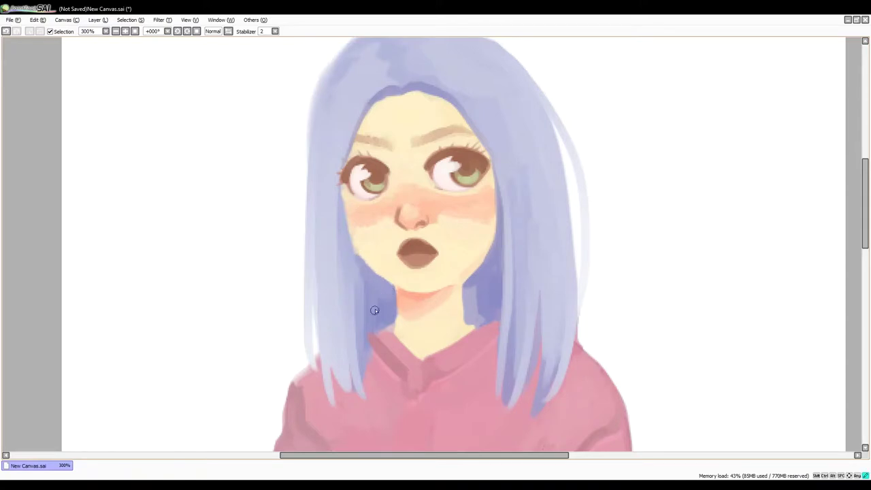
- Smooth the dark hair behind the neck and add strands beside the near cheek, undoing the rejected strand
mouse_move(482, 275)
left_mouse_down()
mouse_move(484, 303)
mouse_move(480, 289)
mouse_move(469, 289)
mouse_move(483, 314)
mouse_move(501, 286)
left_mouse_up()
left_click_drag(491, 154, 511, 202)
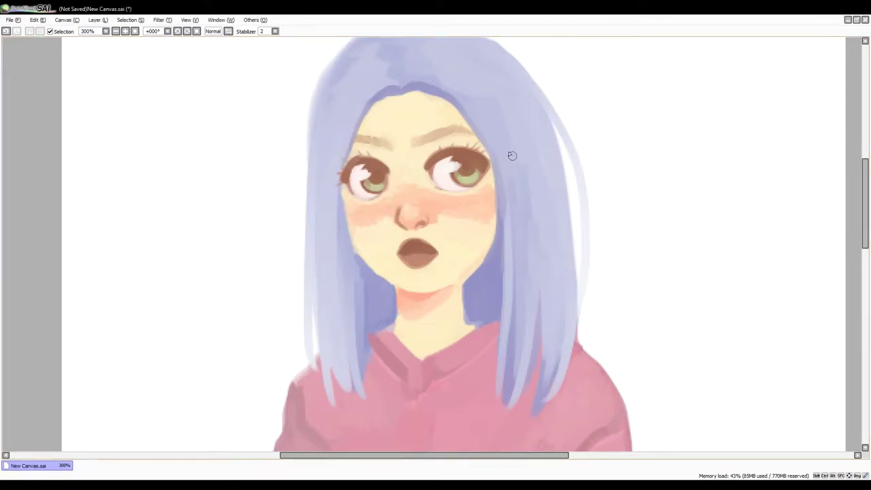
left_click_drag(507, 163, 515, 343)
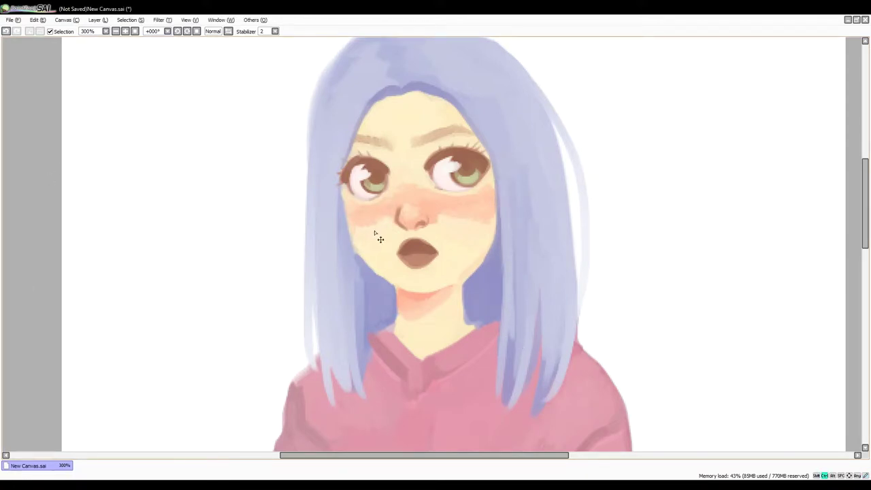
key("ctrl+z")
- Dab pale strokes along the central hairline and paint blue-violet strands over the crown and both sides, undoing rejected ones
mouse_move(400, 88)
left_mouse_down()
mouse_move(376, 97)
mouse_move(340, 135)
mouse_move(369, 96)
mouse_move(427, 84)
mouse_move(454, 101)
mouse_move(416, 92)
mouse_move(428, 92)
mouse_move(380, 101)
left_mouse_up()
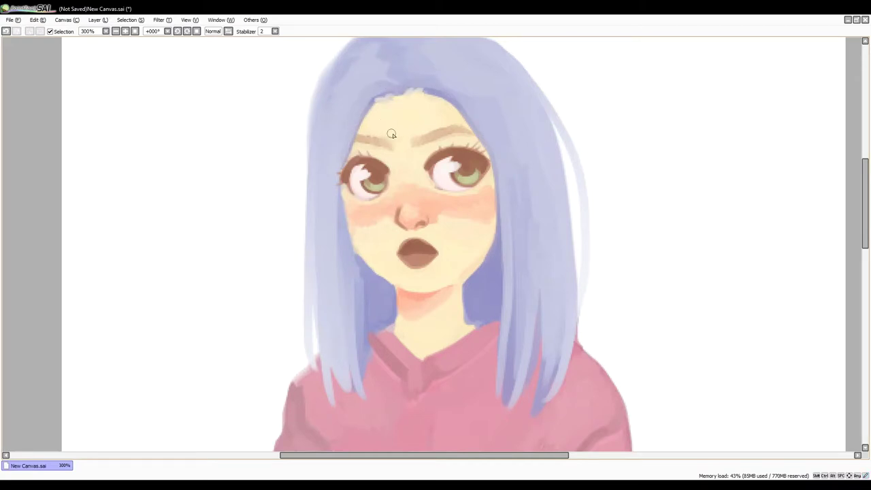
key("Left")
scroll(840, 101, "up", 3)
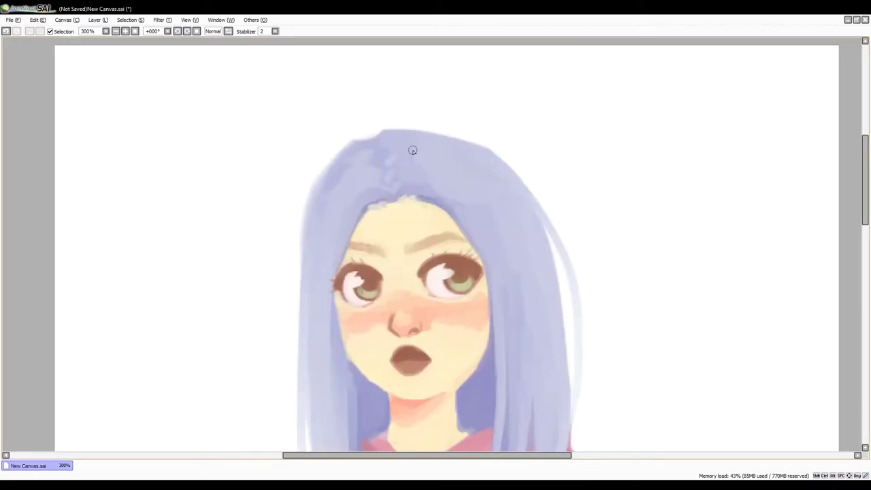
left_click_drag(397, 184, 449, 194)
left_click_drag(498, 276, 507, 340)
left_click_drag(471, 194, 401, 151)
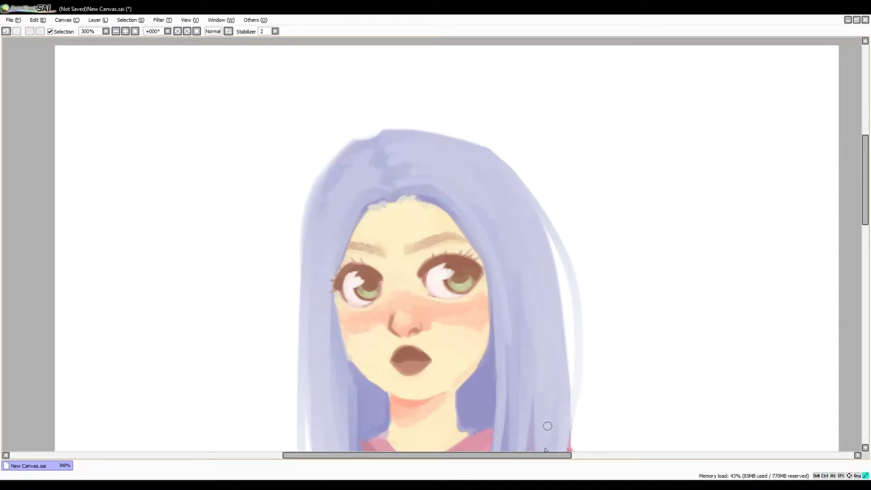
key("ctrl+z")
mouse_move(347, 147)
left_mouse_down()
mouse_move(317, 214)
mouse_move(354, 158)
mouse_move(335, 185)
left_mouse_up()
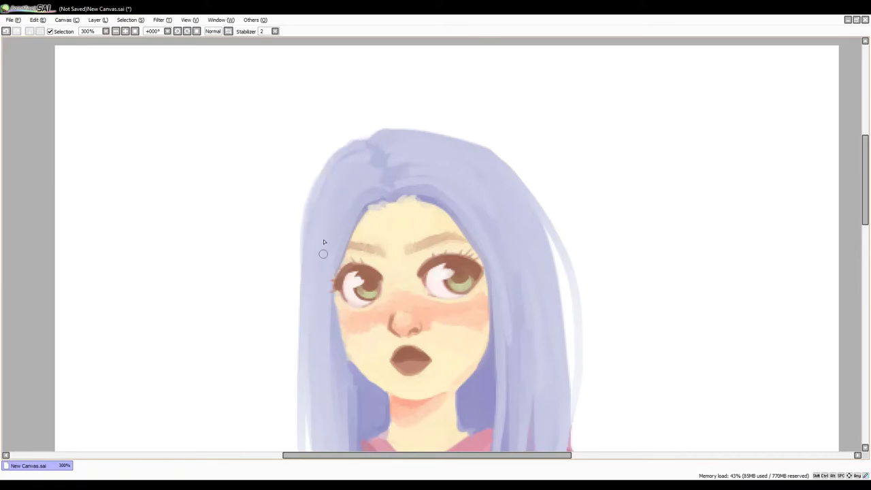
left_click_drag(333, 294, 339, 393)
key("ctrl+z")
- Paint a pale hair parting from the central hairline up toward the crown, checking it in both view orientations
left_click_drag(392, 191, 385, 168)
left_click(221, 32)
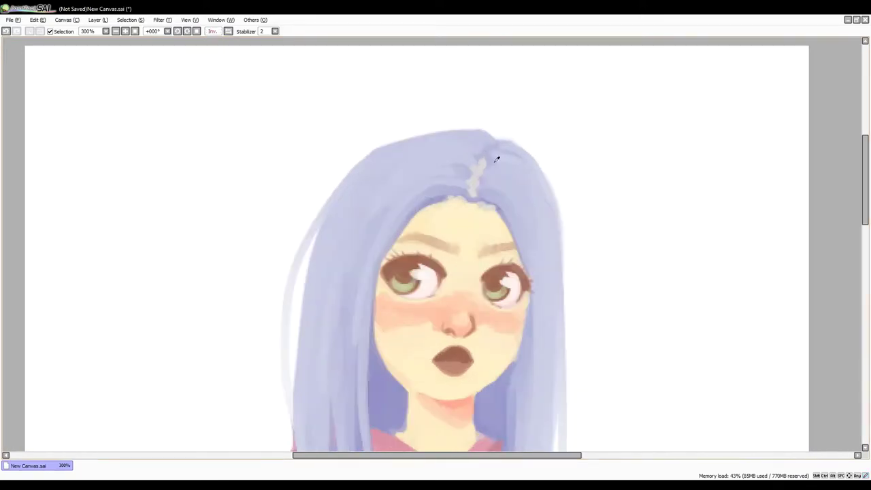
mouse_move(484, 159)
left_mouse_down()
mouse_move(481, 185)
mouse_move(509, 160)
mouse_move(472, 181)
mouse_move(474, 169)
mouse_move(471, 187)
mouse_move(492, 162)
mouse_move(470, 197)
left_mouse_up()
left_click(227, 31)
left_click(134, 31)
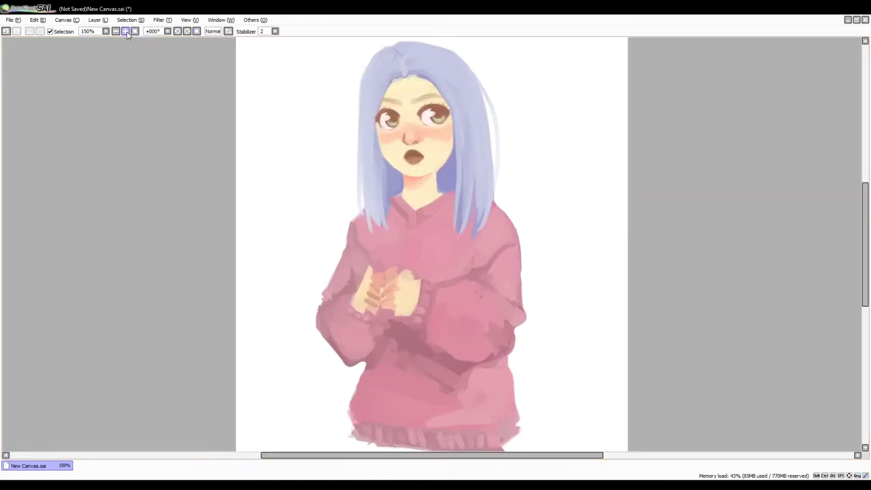
- Repaint the clasped hands in light skin tone with brown gaps between the fingers and soft peach shading
left_click(126, 32)
left_click(133, 32)
mouse_move(436, 137)
left_mouse_down()
mouse_move(469, 127)
mouse_move(423, 156)
left_mouse_up()
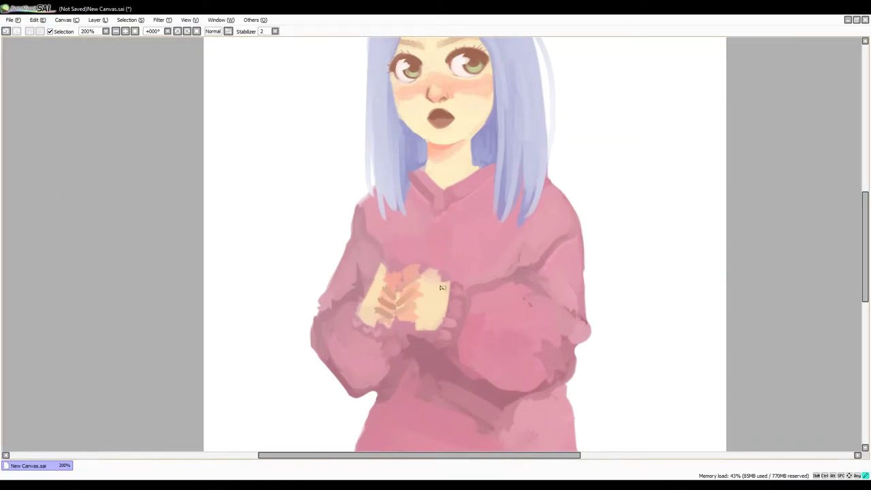
mouse_move(441, 288)
left_mouse_down()
mouse_move(415, 272)
mouse_move(429, 278)
mouse_move(399, 291)
mouse_move(422, 281)
mouse_move(401, 292)
mouse_move(412, 287)
mouse_move(416, 296)
mouse_move(395, 320)
left_mouse_up()
left_click_drag(383, 290, 393, 300)
left_click_drag(379, 300, 392, 311)
left_click_drag(392, 322, 377, 316)
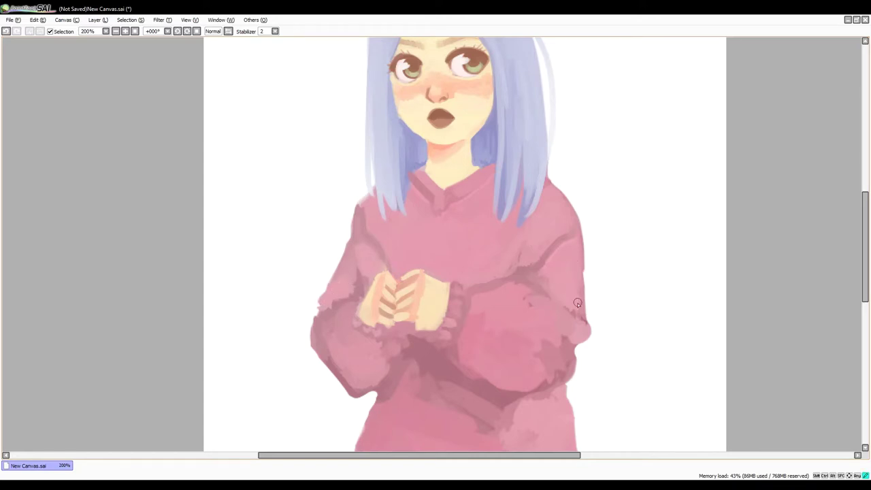
- Blend the near sleeve's pink patches into a smoother, lighter tone, undoing rejected strokes on both sleeves
left_click_drag(550, 279, 545, 281)
mouse_move(482, 338)
left_mouse_down()
mouse_move(483, 325)
mouse_move(506, 340)
left_mouse_up()
key("ctrl+z")
key("ctrl+z")
key("ctrl+y")
key("ctrl+y")
key("ctrl+z")
key("ctrl+z")
key("ctrl+z")
key("ctrl+z")
key("ctrl+z")
key("ctrl+z")
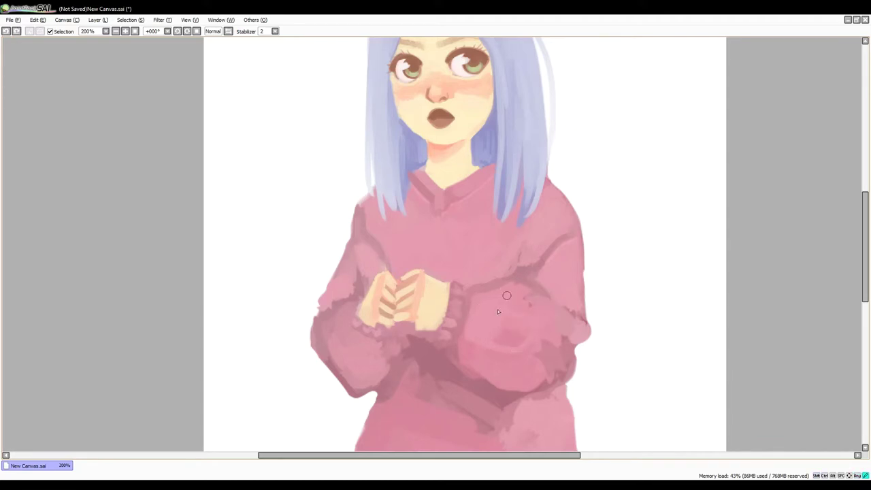
mouse_move(532, 335)
left_mouse_down()
mouse_move(524, 313)
mouse_move(522, 327)
left_mouse_up()
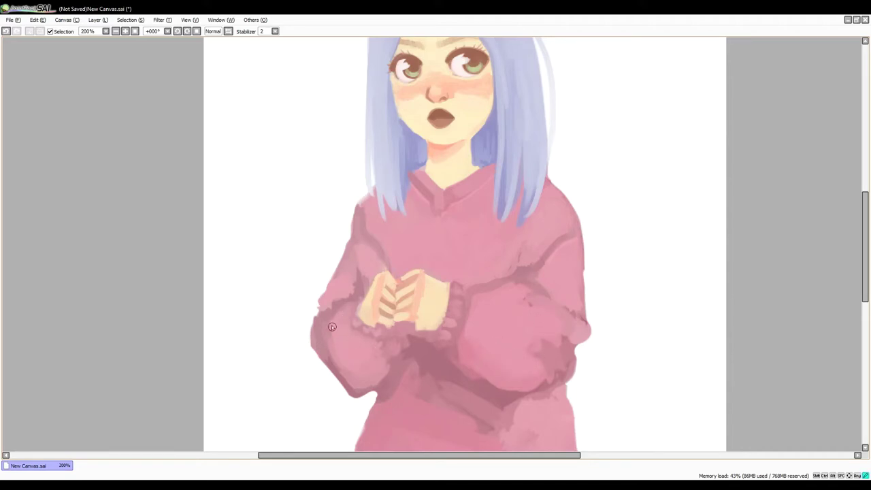
mouse_move(333, 327)
left_mouse_down()
mouse_move(323, 338)
mouse_move(348, 312)
mouse_move(356, 319)
left_mouse_up()
key("ctrl+z")
mouse_move(530, 432)
left_mouse_down()
mouse_move(517, 383)
mouse_move(515, 424)
mouse_move(460, 426)
mouse_move(501, 410)
mouse_move(491, 410)
mouse_move(470, 433)
mouse_move(514, 417)
left_mouse_up()
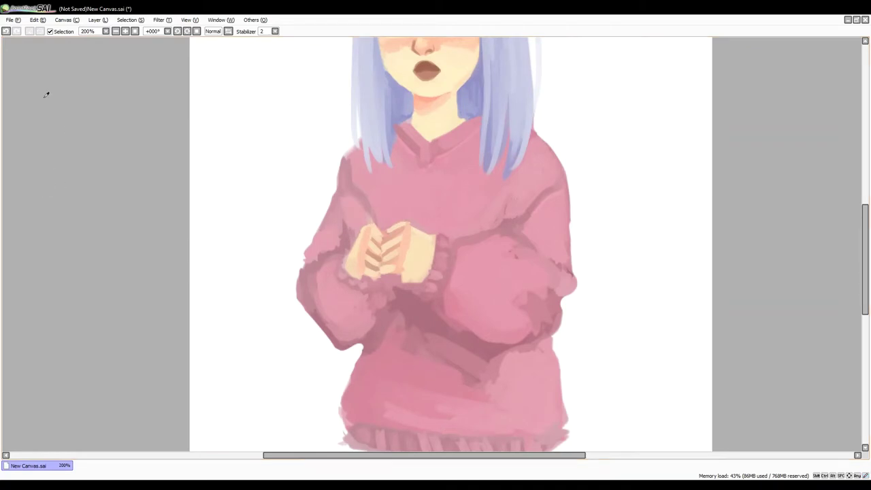
left_click_drag(394, 385, 490, 405)
left_click_drag(388, 407, 433, 412)
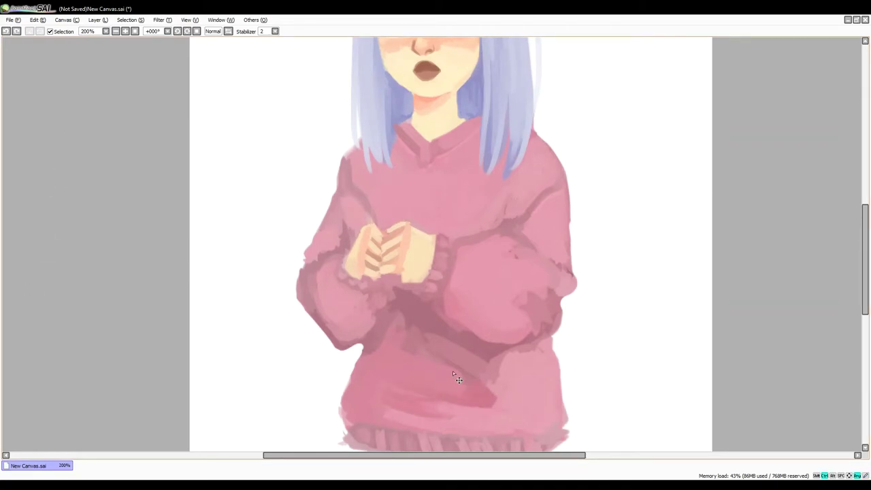
key("ctrl+z")
key("ctrl+z")
key("ctrl+z")
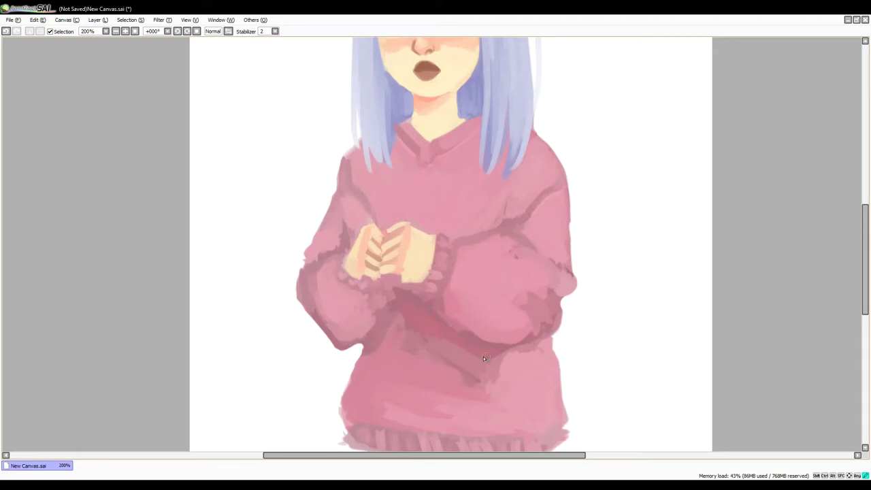
- Paint deeper pink shadows beneath the near forearm, along the lower sweater side and in the armpit creases, checking the whole figure
left_click_drag(486, 358, 495, 358)
left_click_drag(361, 418, 407, 426)
left_click_drag(513, 216, 506, 198)
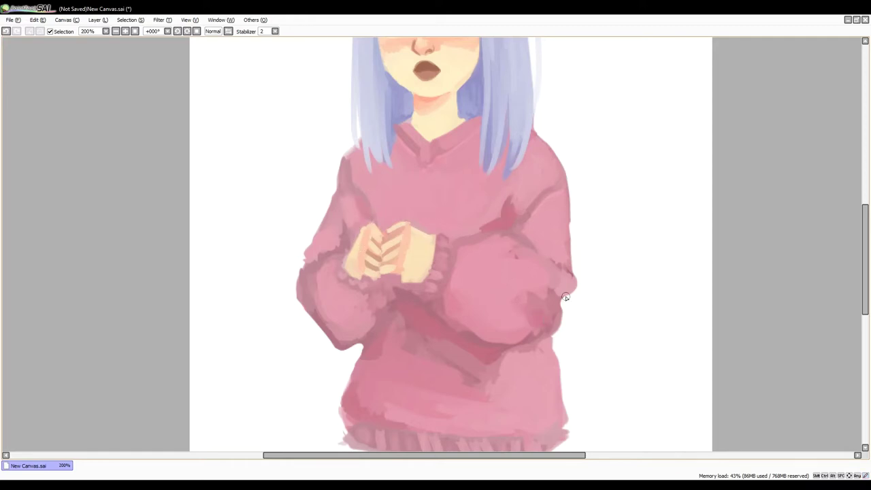
left_click(135, 32)
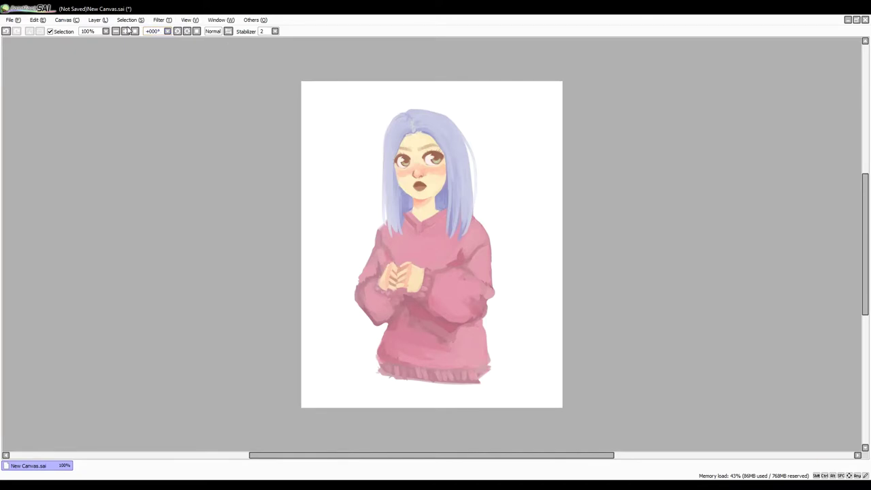
left_click(126, 32)
scroll(829, 95, "up", 1)
left_click(134, 31)
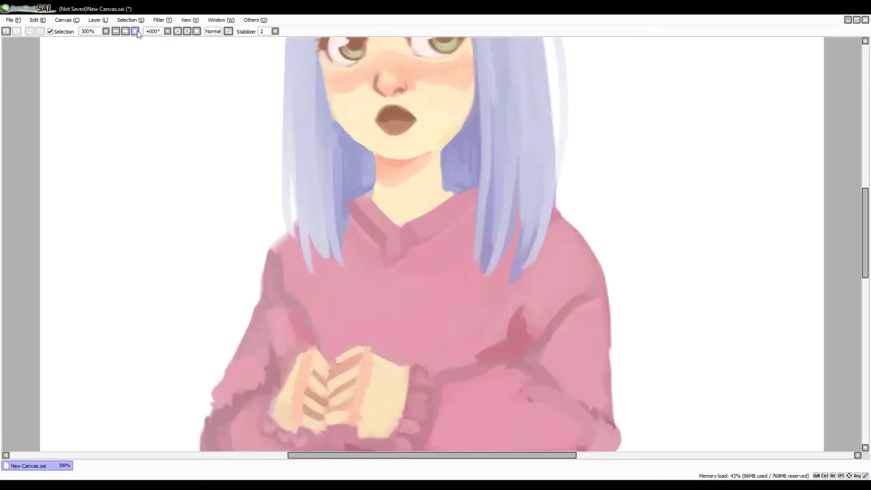
scroll(137, 224, "up", 2)
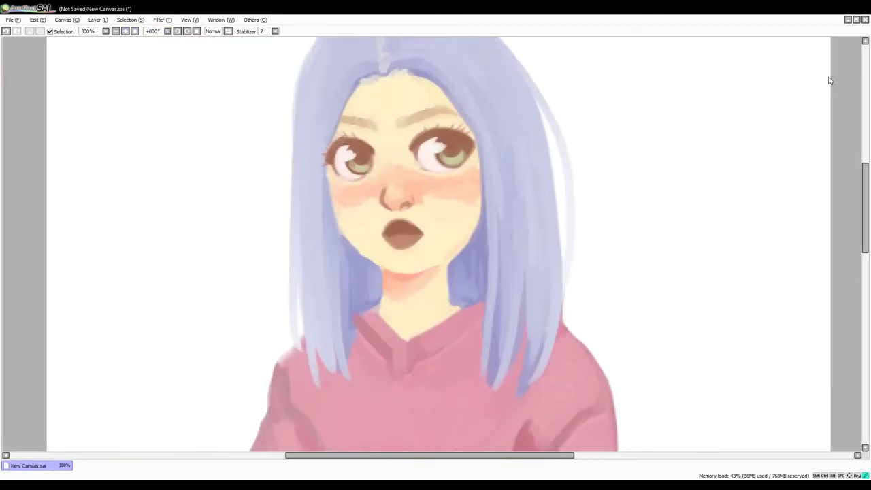
- Try dotting small brown freckles across the nose and both cheeks, checking them on the whole figure
left_click(378, 187)
left_click(337, 197)
left_click(338, 192)
left_click(376, 194)
left_click(373, 190)
left_click(408, 178)
left_click(411, 185)
left_click(415, 189)
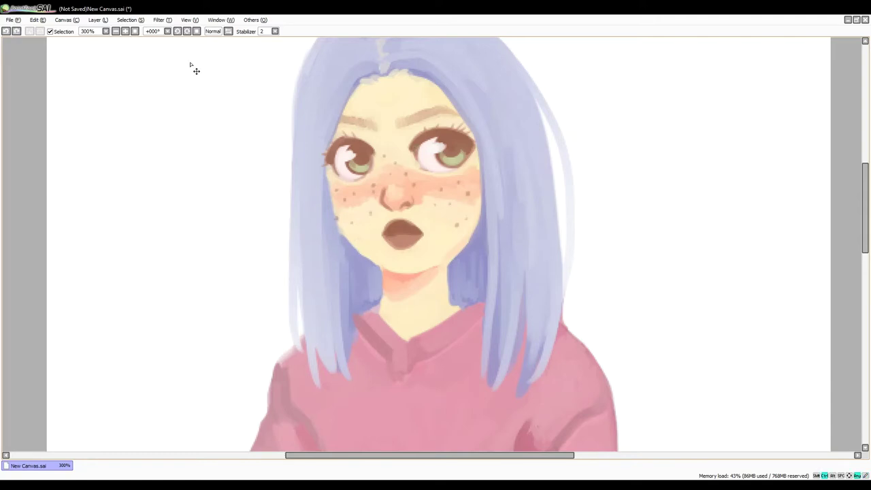
left_click(135, 32)
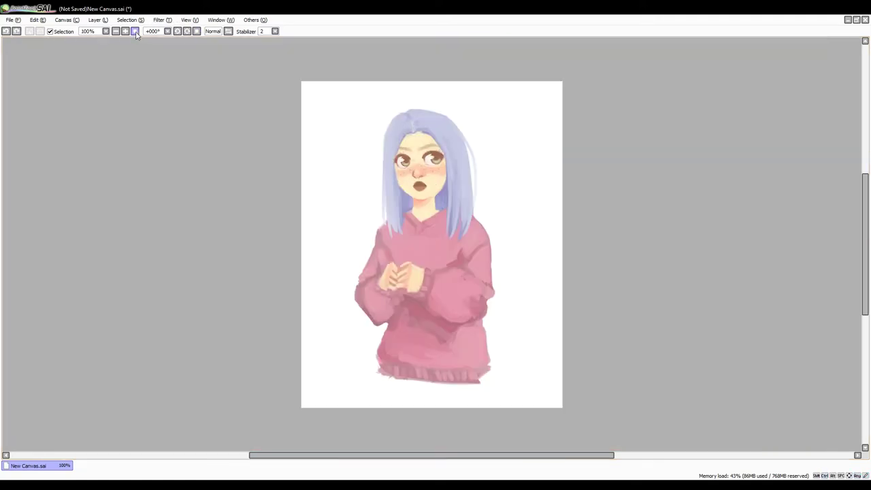
- Try a second, sparser set of brown freckles over the nose bridge and blushed cheeks, undoing a misplaced dot and checking the whole figure
left_click(115, 31)
left_click(125, 31)
left_click(125, 31)
left_click(125, 32)
left_click(125, 31)
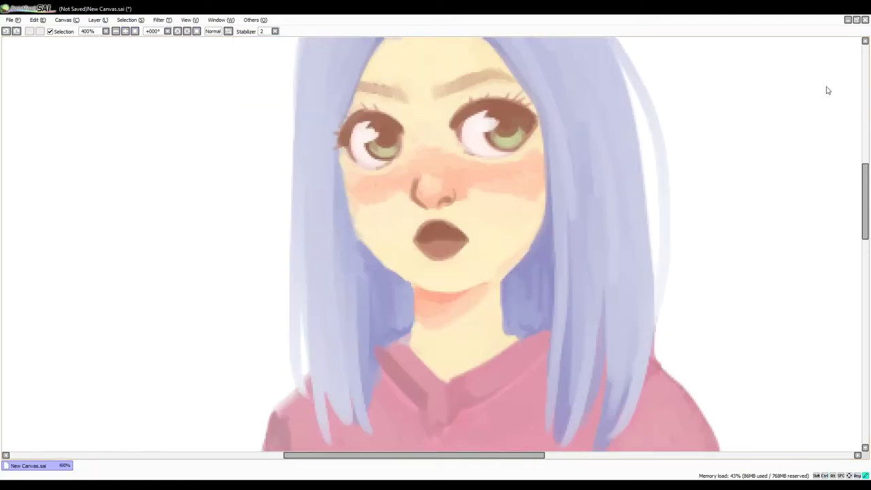
left_click(404, 162)
left_click(384, 168)
left_click(390, 175)
left_click(433, 169)
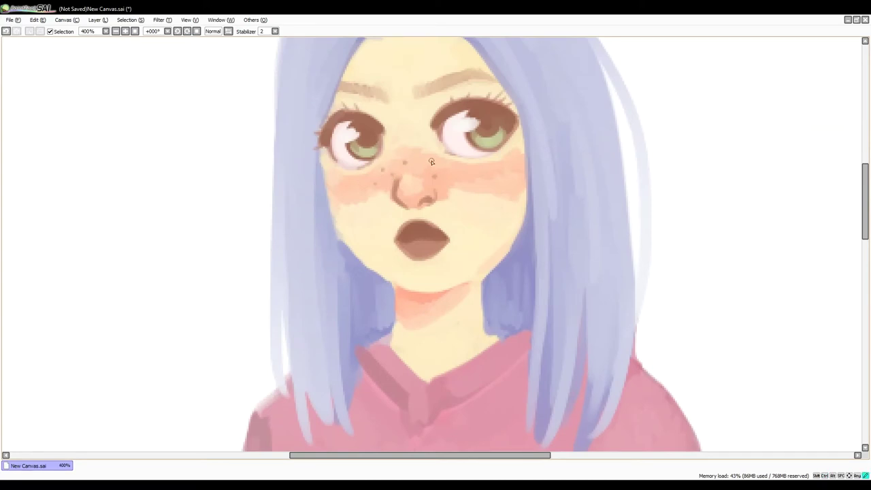
left_click(441, 176)
left_click(457, 179)
left_click(480, 188)
left_click(496, 171)
left_click(472, 161)
key("ctrl+z")
left_click(465, 175)
left_click(134, 31)
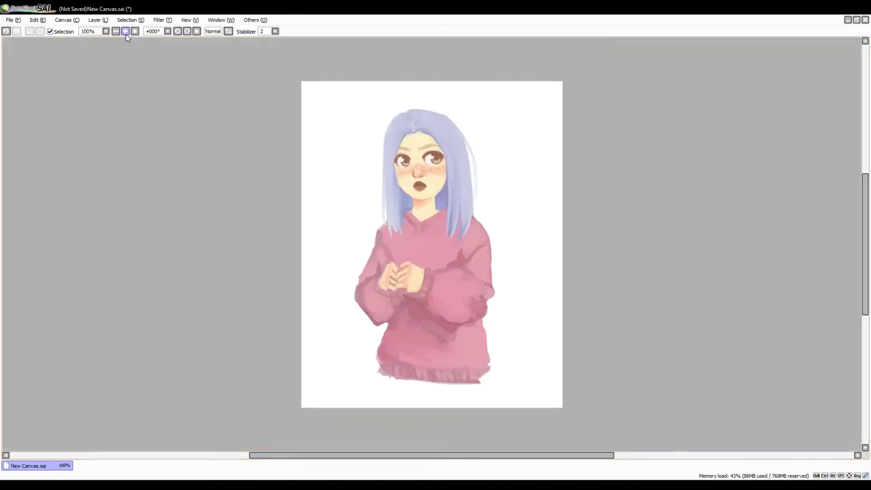
- Try strokes on the lower lip and along the larger eye's upper lid, undoing each one
left_click(125, 31)
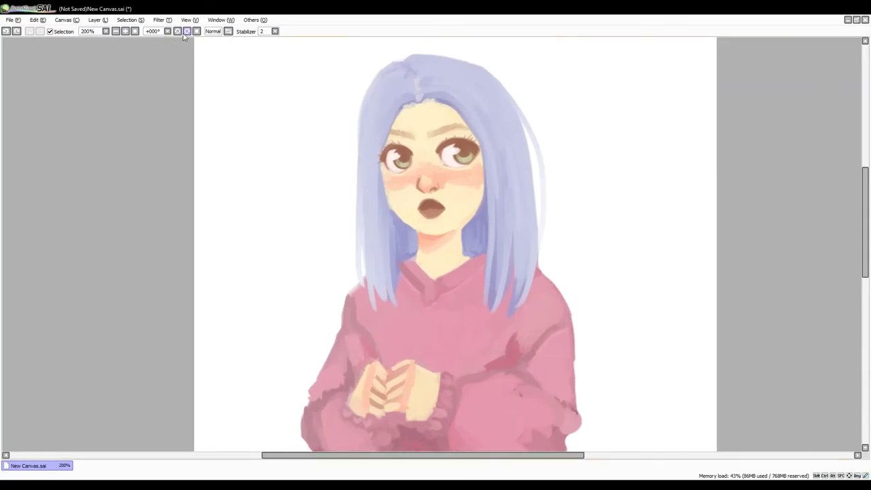
left_click(125, 31)
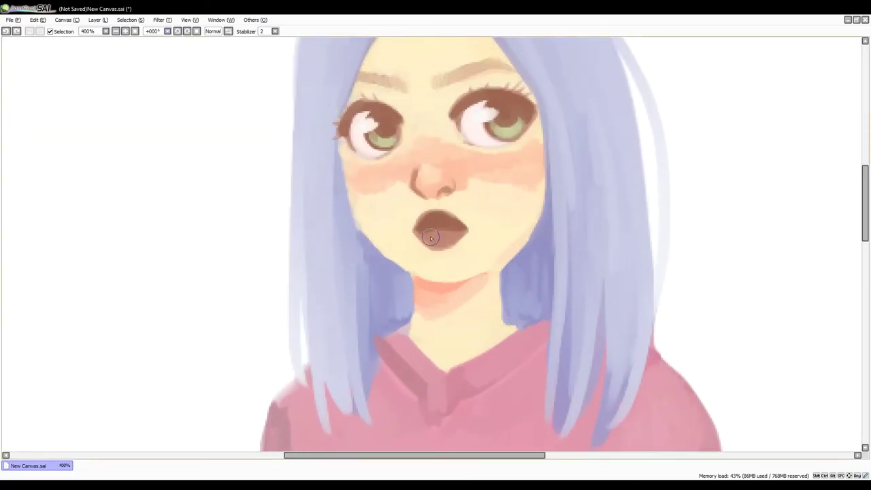
left_click_drag(429, 238, 464, 231)
key("ctrl+z")
left_click_drag(458, 113, 492, 100)
key("ctrl+z")
key("ctrl+z")
- Try reworking the smaller eye's outer lid, comparing the eye with and without the stroke before undoing it
left_click_drag(361, 115, 350, 133)
key("ctrl+z")
key("ctrl+y")
key("ctrl+z")
key("ctrl+y")
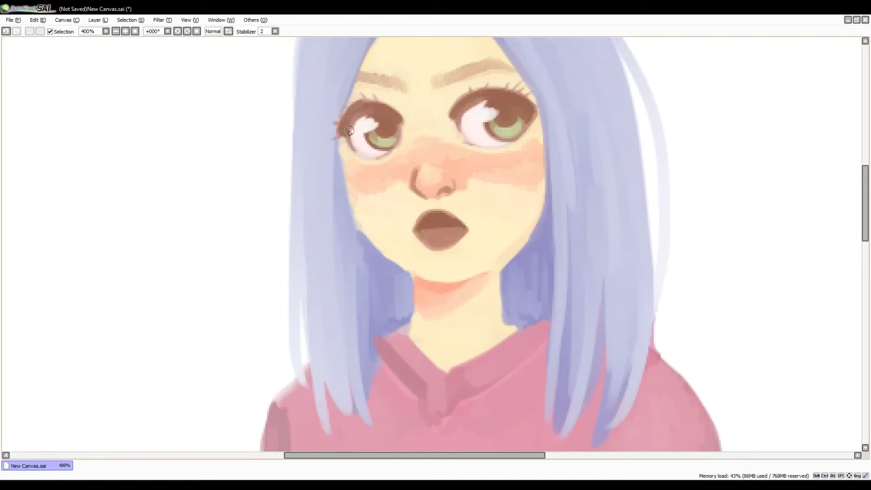
key("ctrl+z")
key("ctrl+y")
key("ctrl+z")
- Darken both eyebrows with warmer brown strokes that soften toward the nose bridge, undoing rejected strokes
left_click_drag(661, 77, 650, 125)
mouse_move(425, 124)
left_mouse_down()
mouse_move(486, 112)
mouse_move(505, 120)
left_mouse_up()
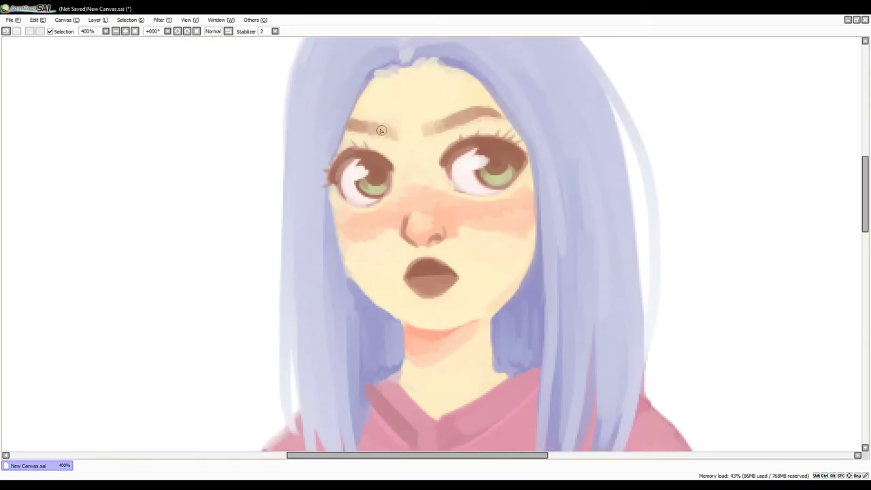
key("ctrl+z")
left_click_drag(371, 133, 348, 127)
mouse_move(463, 117)
left_mouse_down()
mouse_move(486, 116)
mouse_move(454, 117)
left_mouse_up()
key("ctrl+z")
key("ctrl+z")
key("ctrl+z")
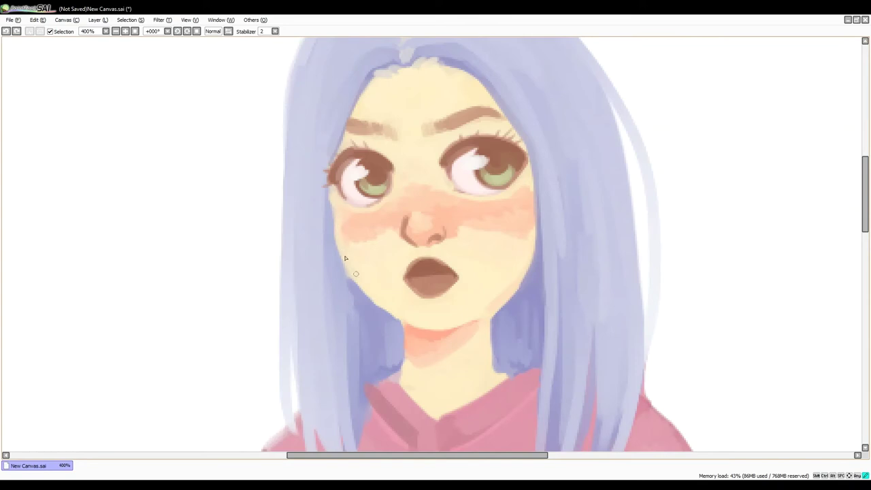
- Round out the cheek and jaw contours on both sides of the face in skin tone, checking the mirrored view
key("ctrl+y")
key("h")
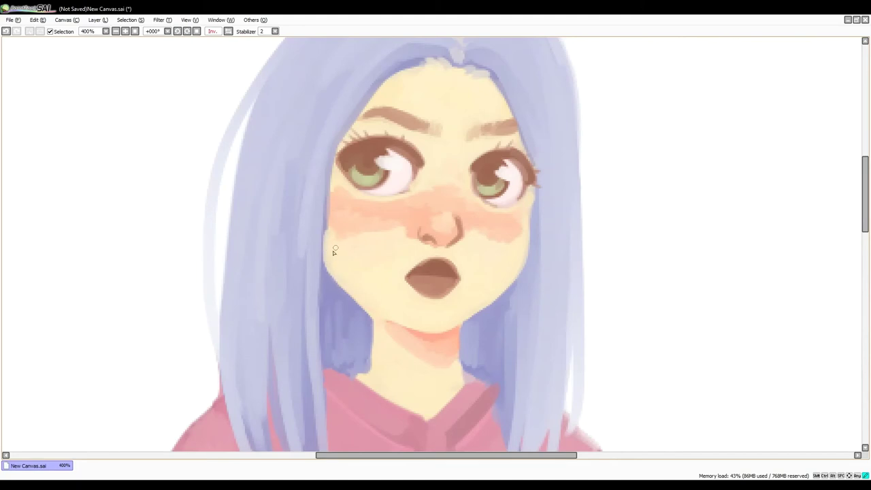
left_click_drag(335, 270, 361, 305)
left_click(213, 31)
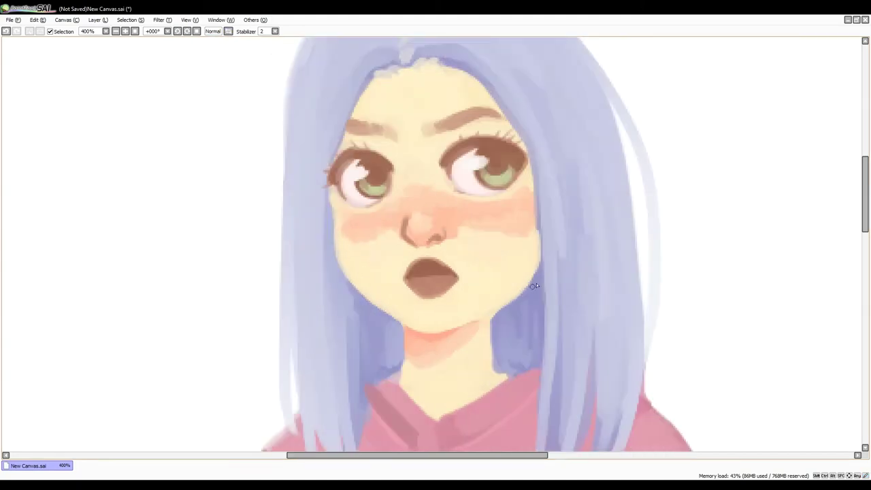
- Extend the peach blush across both cheeks to the edges of the face, comparing recent strokes through undo and redo
left_click(17, 31)
left_click(16, 31)
left_click(16, 31)
key("ctrl+z")
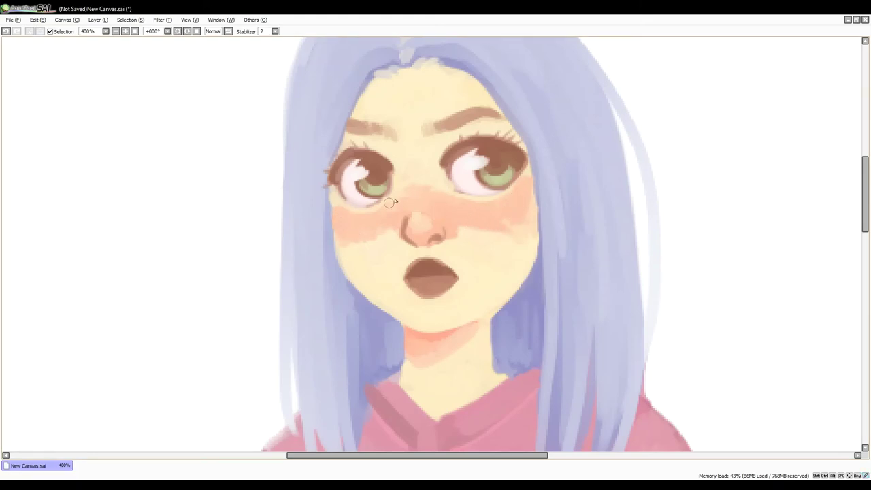
- Refine the edge of the neck beneath the larger eye's side of the jaw, checking the face in both view orientations
key("h")
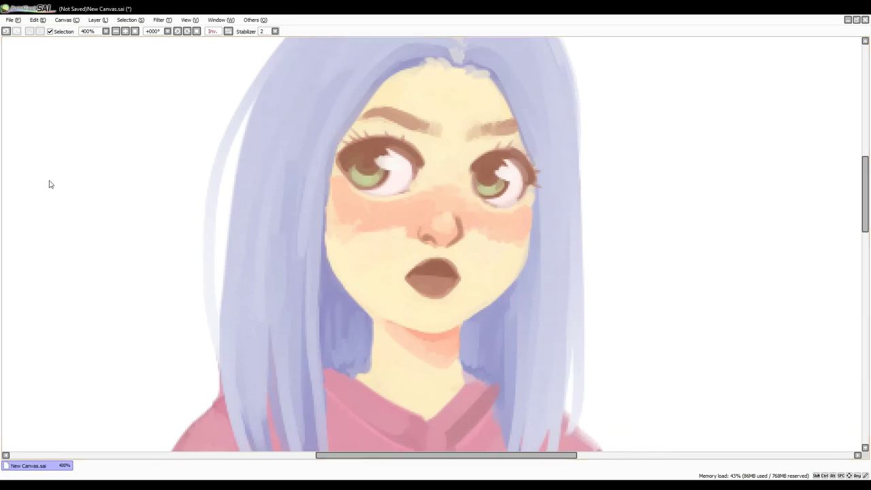
left_click_drag(369, 310, 373, 371)
key("h")
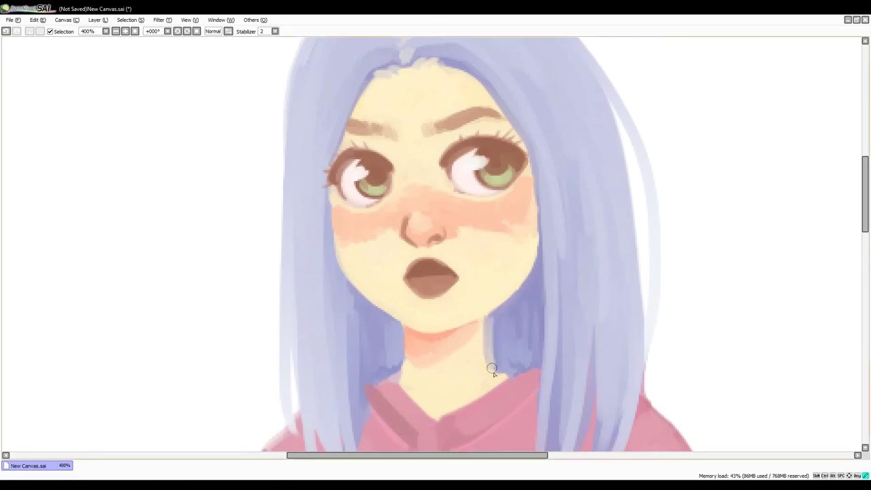
left_click_drag(481, 346, 481, 319)
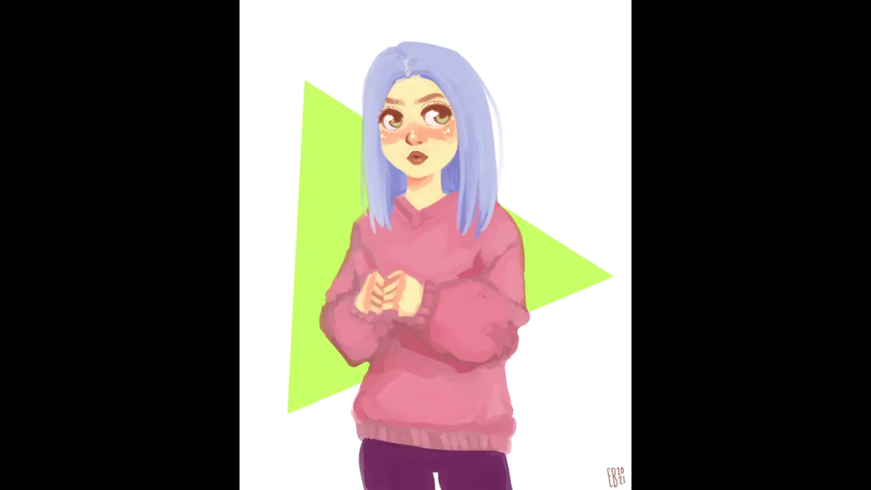